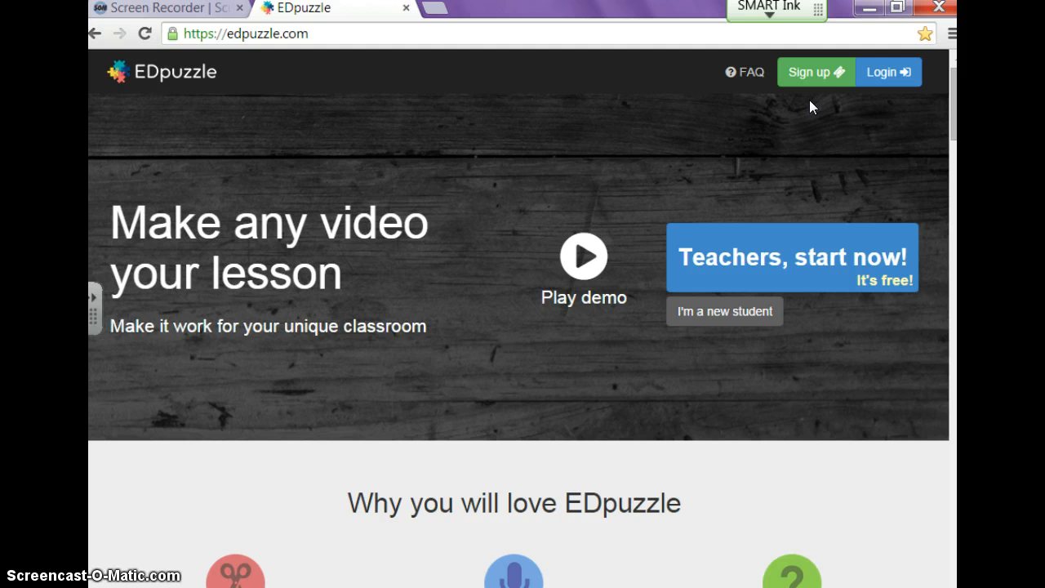
Log in to the site as a teacher with the Google account.
{"action": "left_click", "coordinate": [890, 74]}
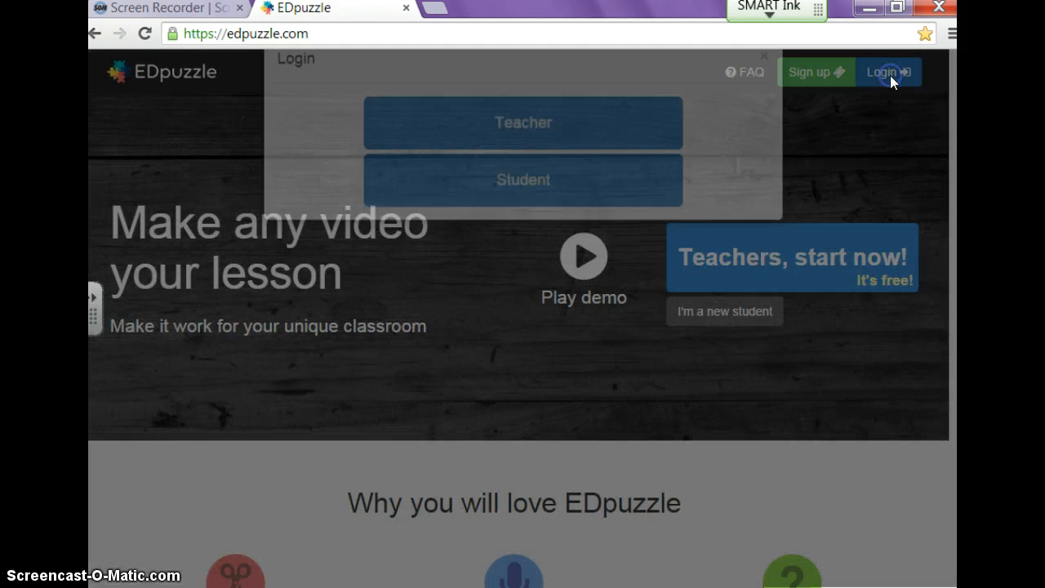
{"action": "left_click", "coordinate": [523, 163]}
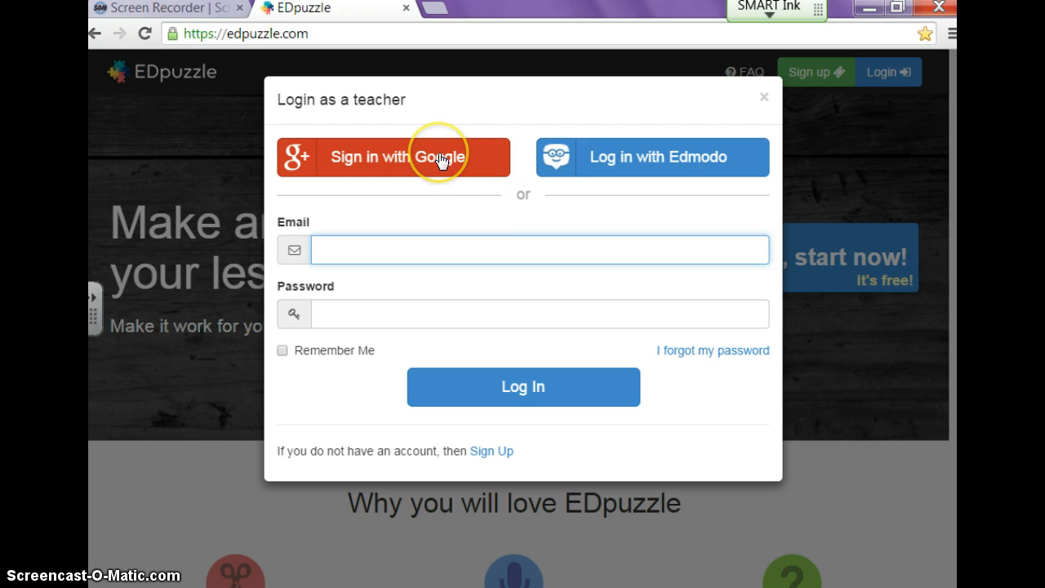
{"action": "left_click", "coordinate": [441, 159]}
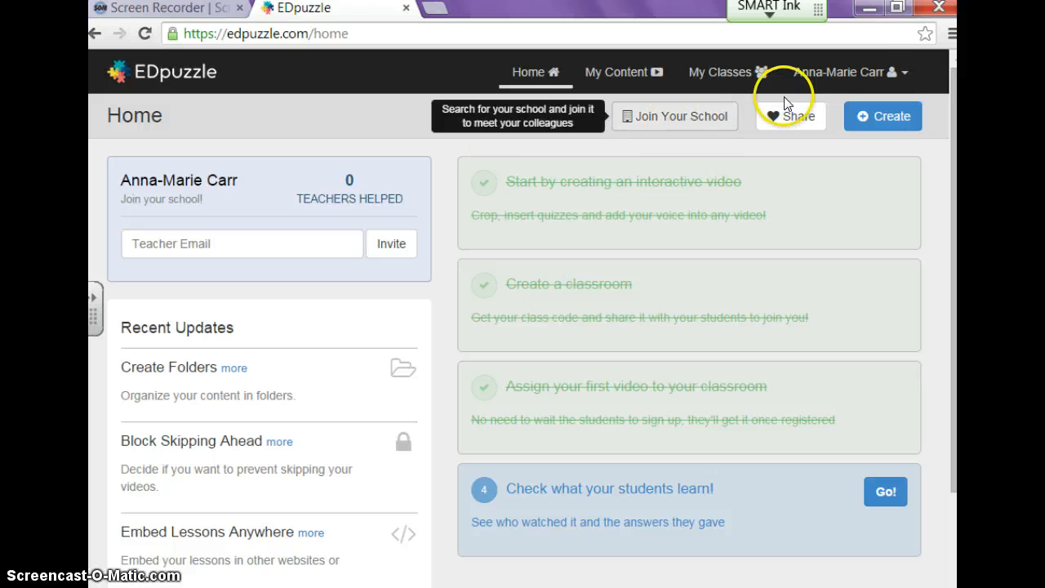
{"action": "left_click", "coordinate": [905, 75]}
{"action": "scroll", "coordinate": [905, 75], "scroll_direction": "down", "scroll_amount": 2}
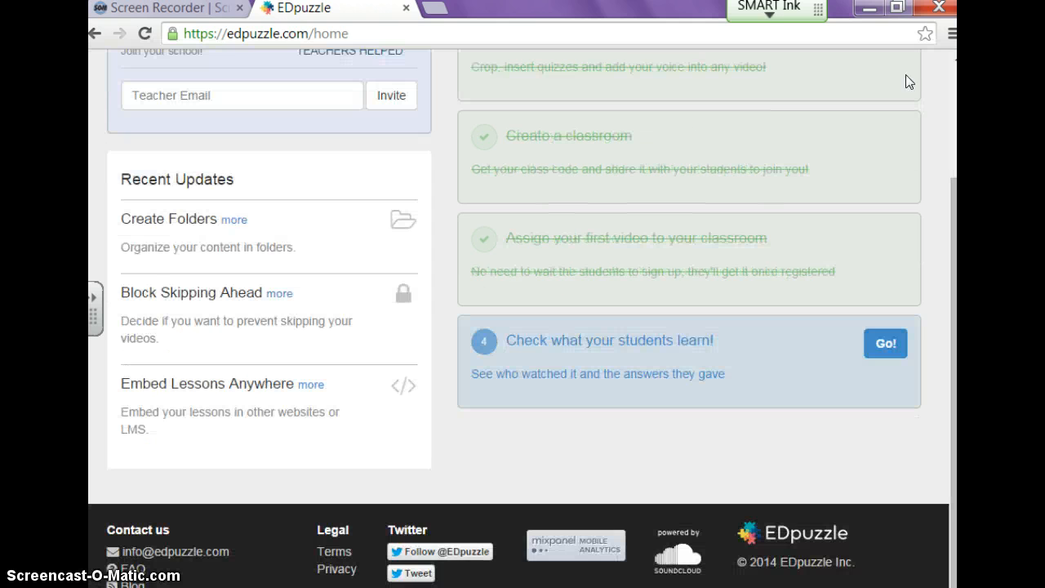
{"action": "left_click", "coordinate": [951, 221]}
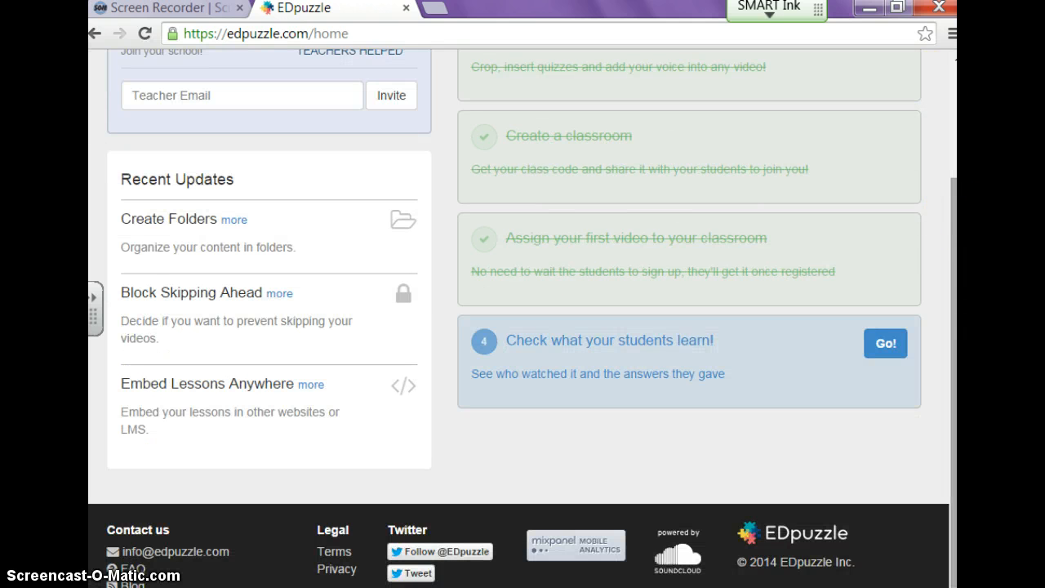
{"action": "scroll", "coordinate": [522, 318], "scroll_direction": "up", "scroll_amount": 2}
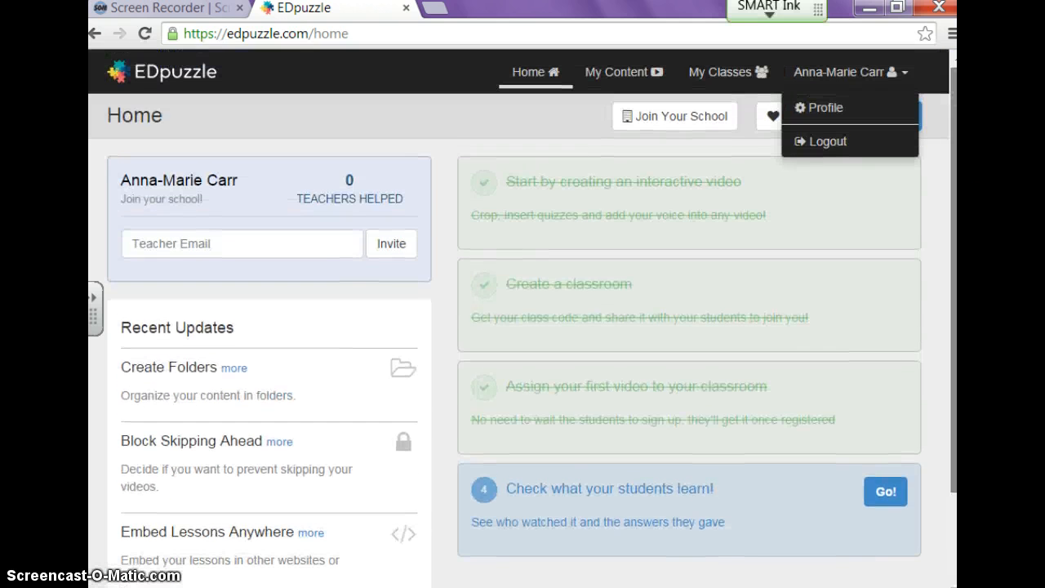
{"action": "left_click", "coordinate": [361, 98]}
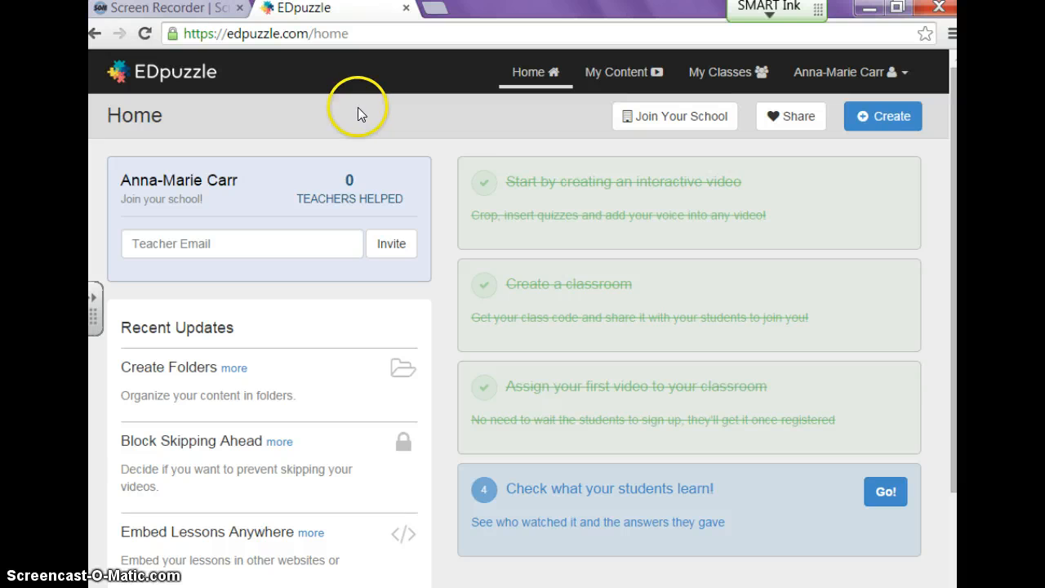
{"action": "left_click", "coordinate": [464, 112]}
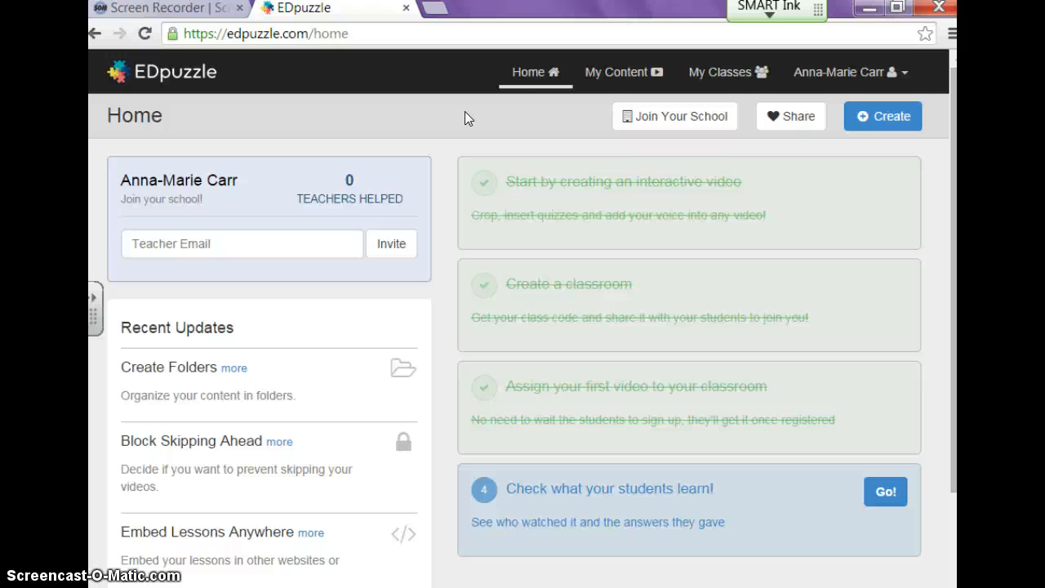
Go to the teacher's own content library and start creating a new video.
{"action": "left_click", "coordinate": [618, 78]}
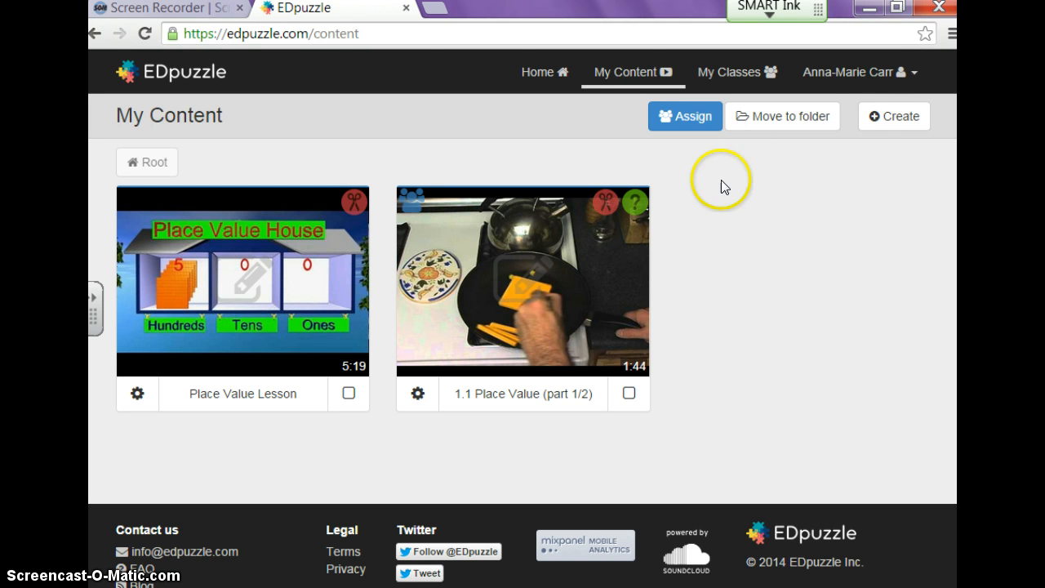
{"action": "left_click", "coordinate": [918, 118]}
{"action": "left_click", "coordinate": [935, 156]}
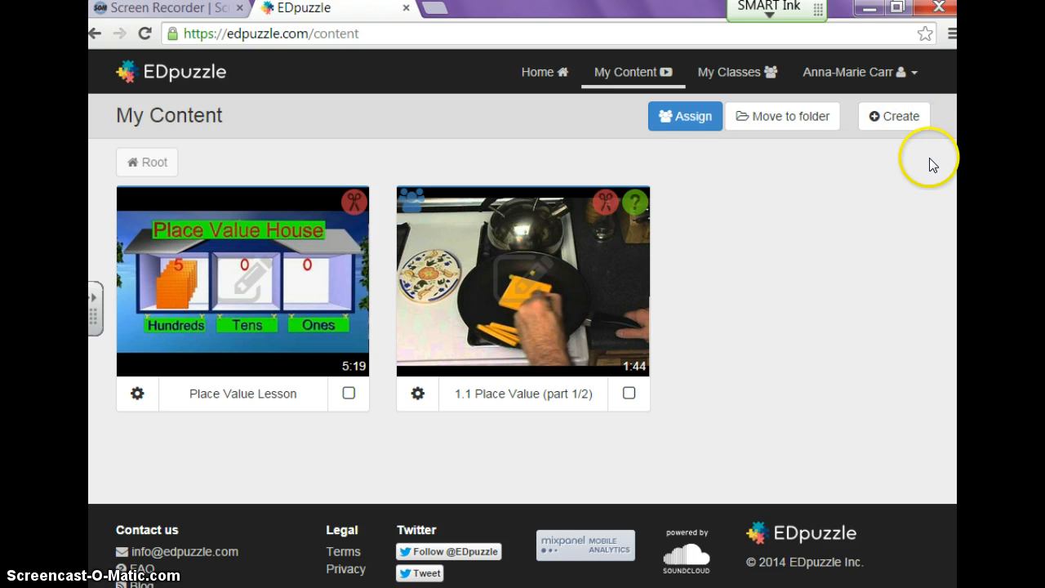
{"action": "left_click", "coordinate": [909, 117]}
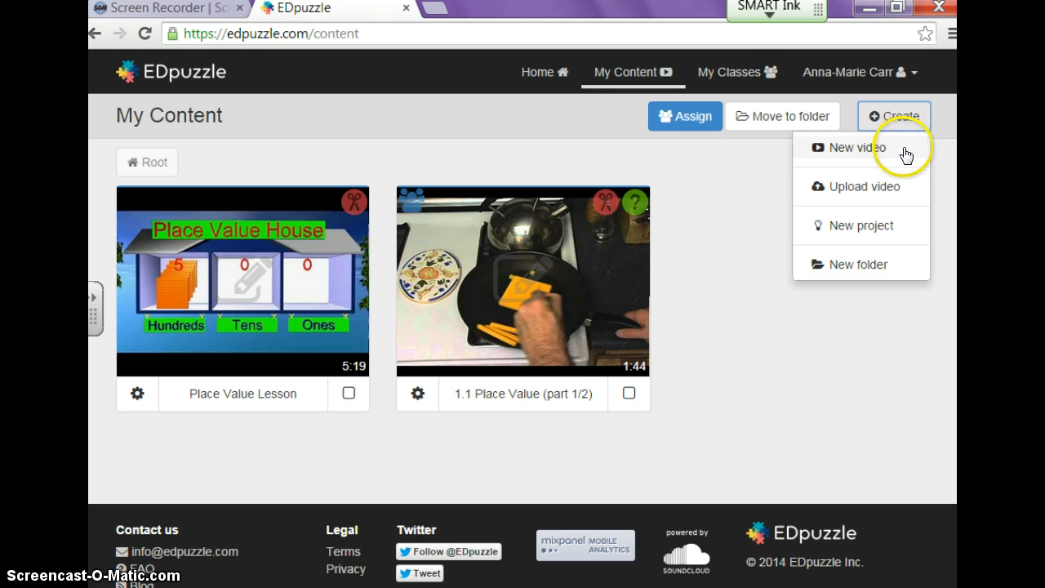
{"action": "left_click", "coordinate": [903, 149]}
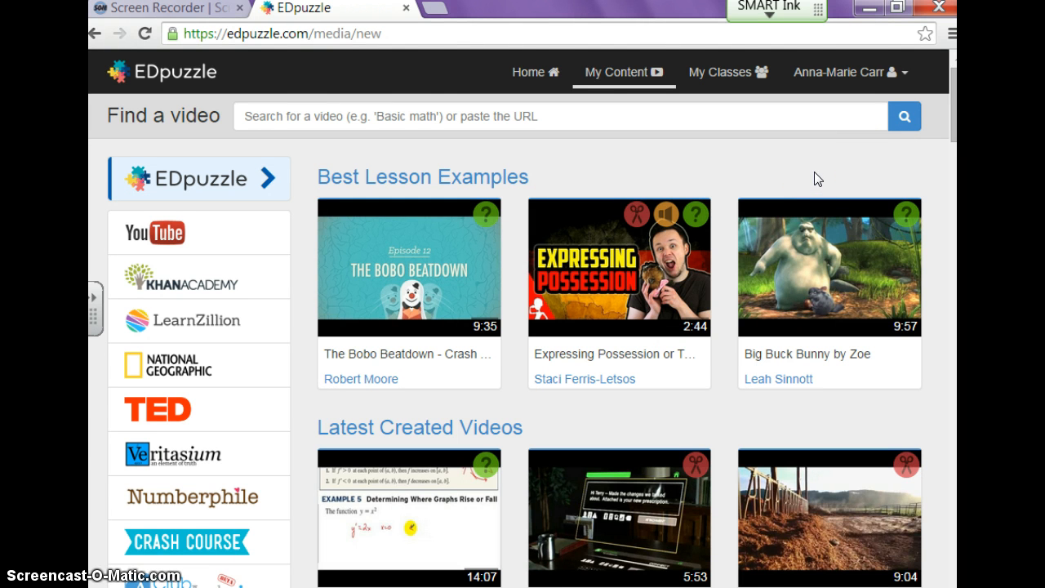
Search the video library for "place value".
{"action": "left_click", "coordinate": [343, 116]}
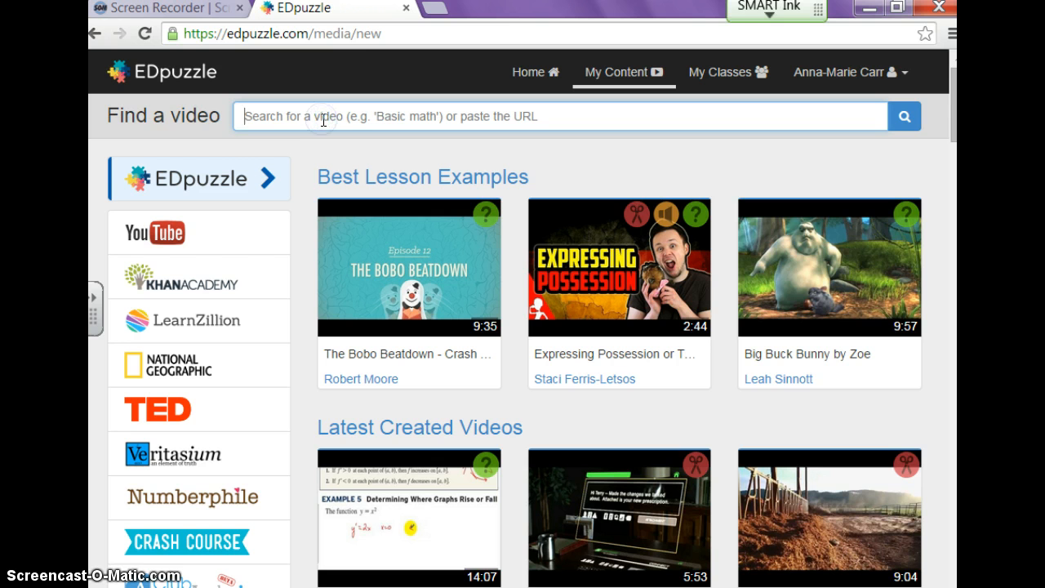
{"action": "type", "text": "place"}
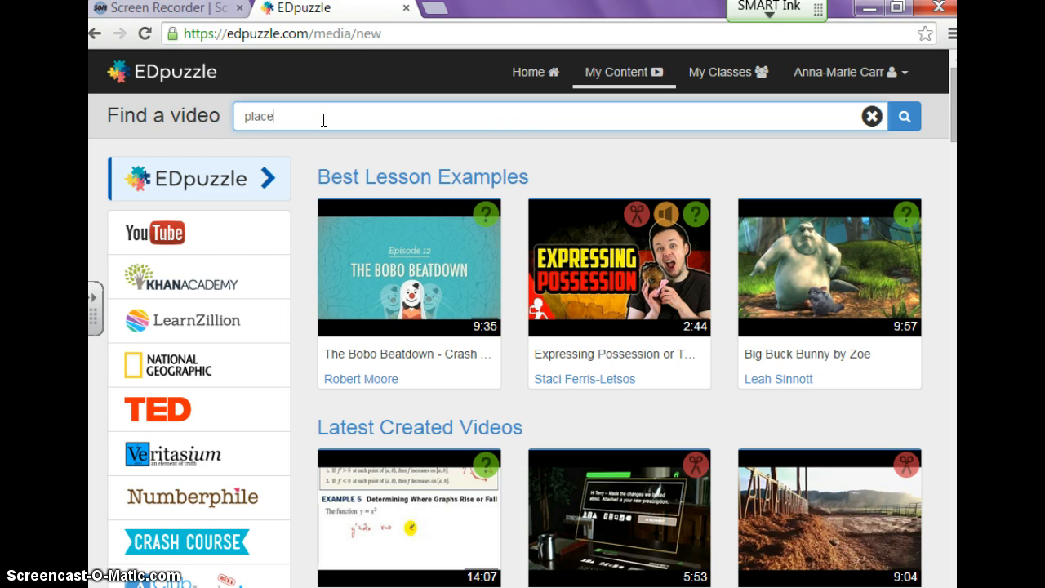
{"action": "type", "text": " value"}
{"action": "key", "text": "Return"}
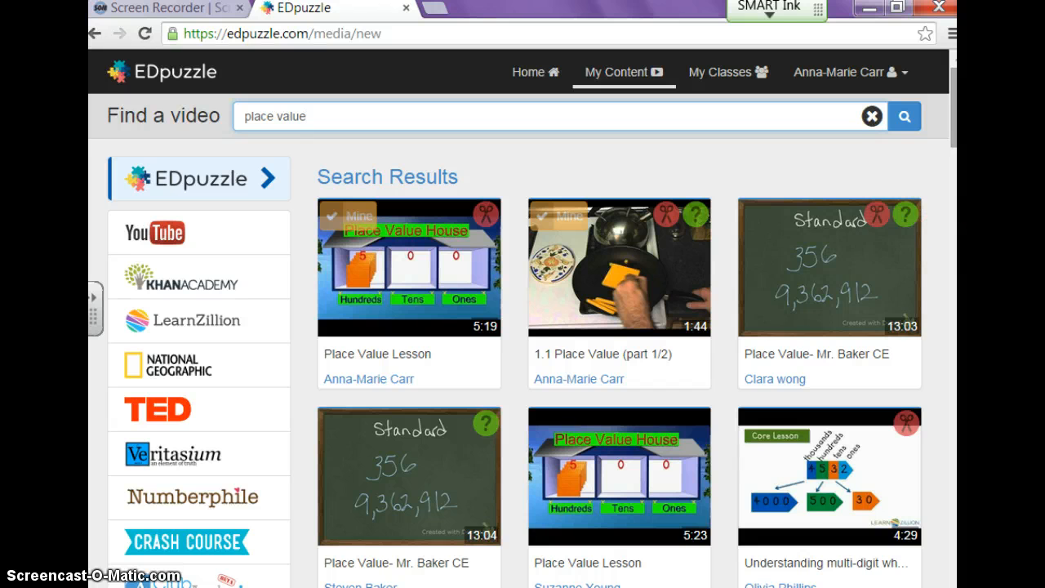
Choose the 4:29 Core Lesson result "Understanding multi-digit wh..." and use it as the video to edit.
{"action": "scroll", "coordinate": [952, 106], "scroll_direction": "down", "scroll_amount": 2}
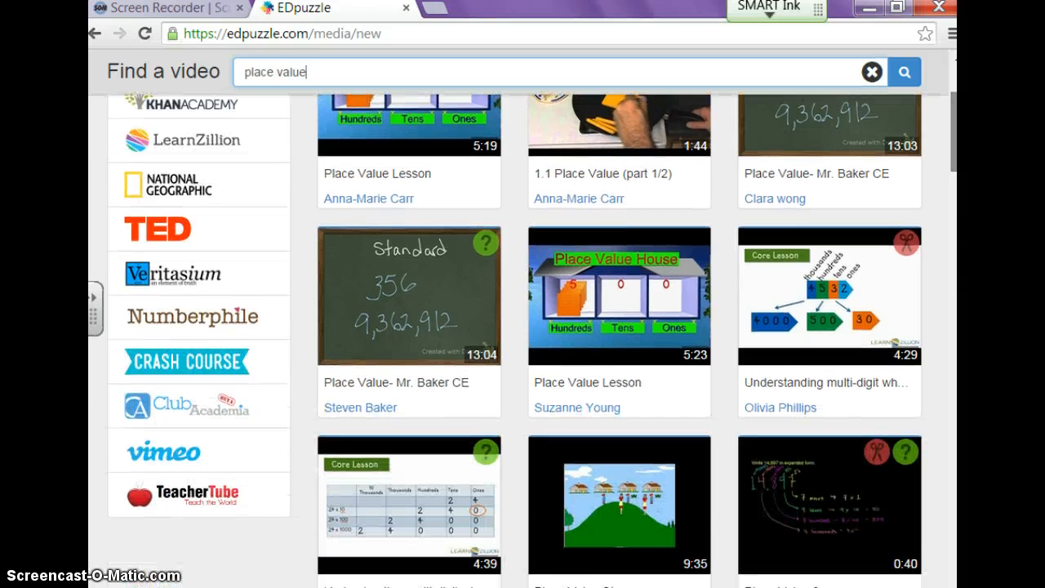
{"action": "mouse_move", "coordinate": [818, 269]}
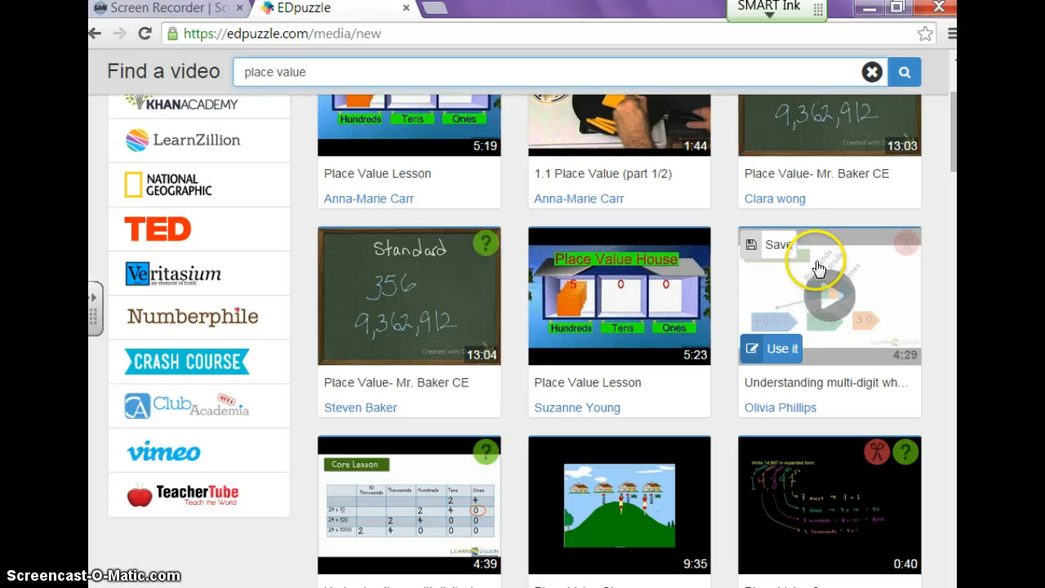
{"action": "left_click", "coordinate": [779, 349]}
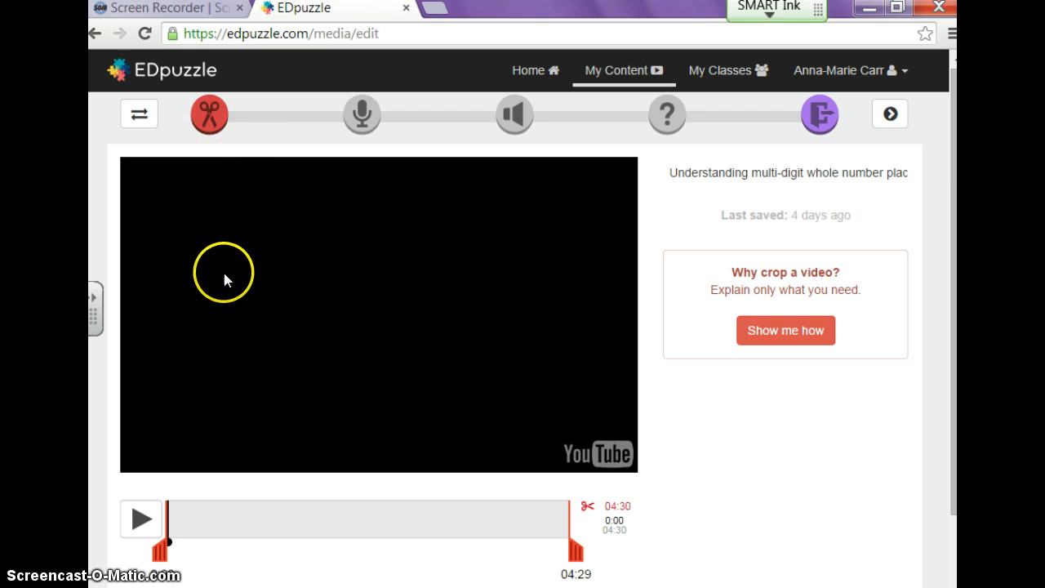
Crop the end of the video to 04:28 and go on to the audio track stage.
{"action": "mouse_move", "coordinate": [159, 553]}
{"action": "left_mouse_down"}
{"action": "mouse_move", "coordinate": [209, 553]}
{"action": "mouse_move", "coordinate": [158, 549]}
{"action": "mouse_move", "coordinate": [218, 542]}
{"action": "mouse_move", "coordinate": [158, 545]}
{"action": "left_mouse_up"}
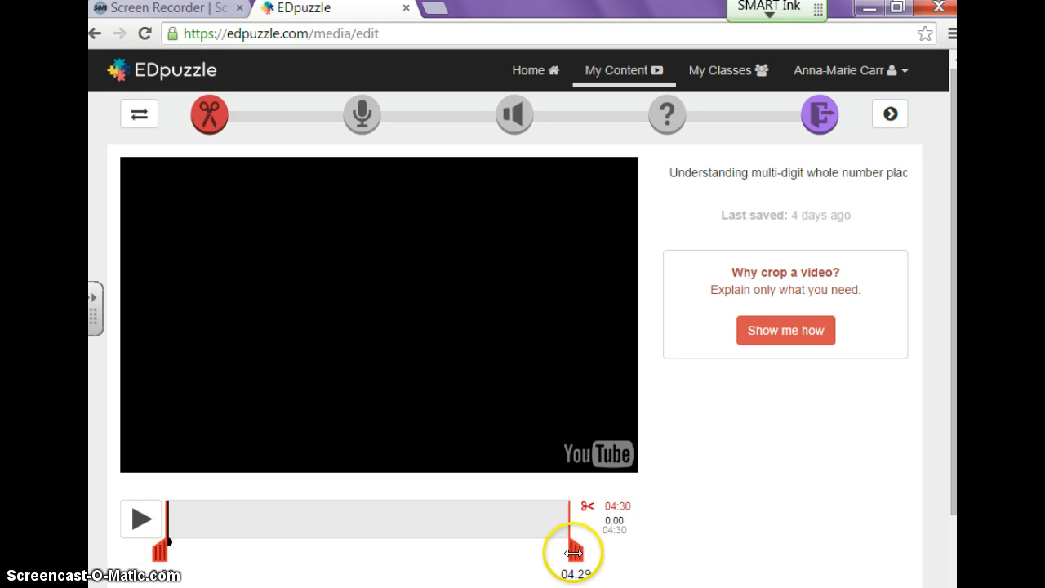
{"action": "mouse_move", "coordinate": [574, 553]}
{"action": "left_mouse_down"}
{"action": "mouse_move", "coordinate": [517, 560]}
{"action": "mouse_move", "coordinate": [573, 556]}
{"action": "left_mouse_up"}
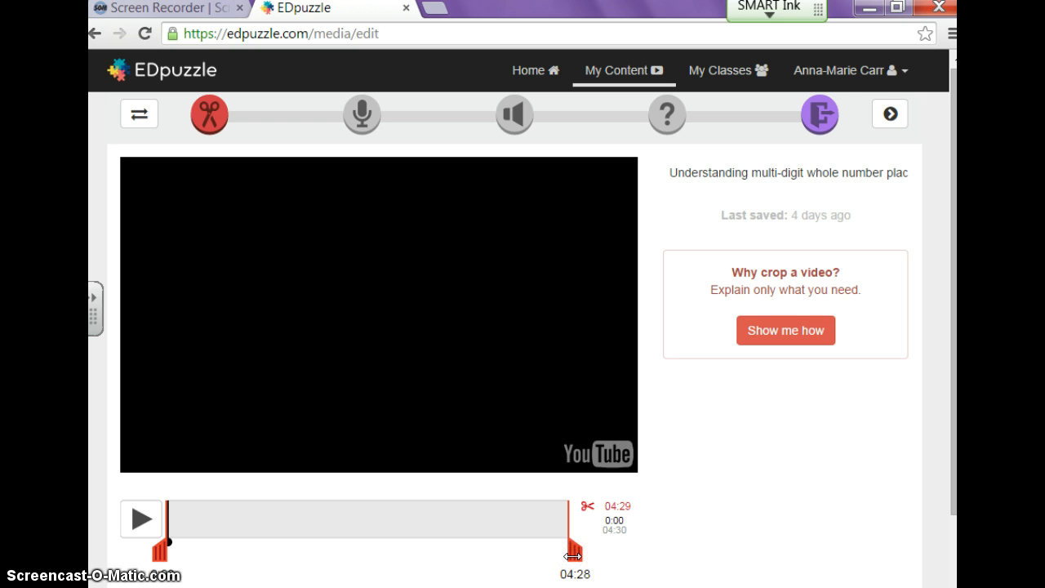
{"action": "left_click", "coordinate": [363, 121]}
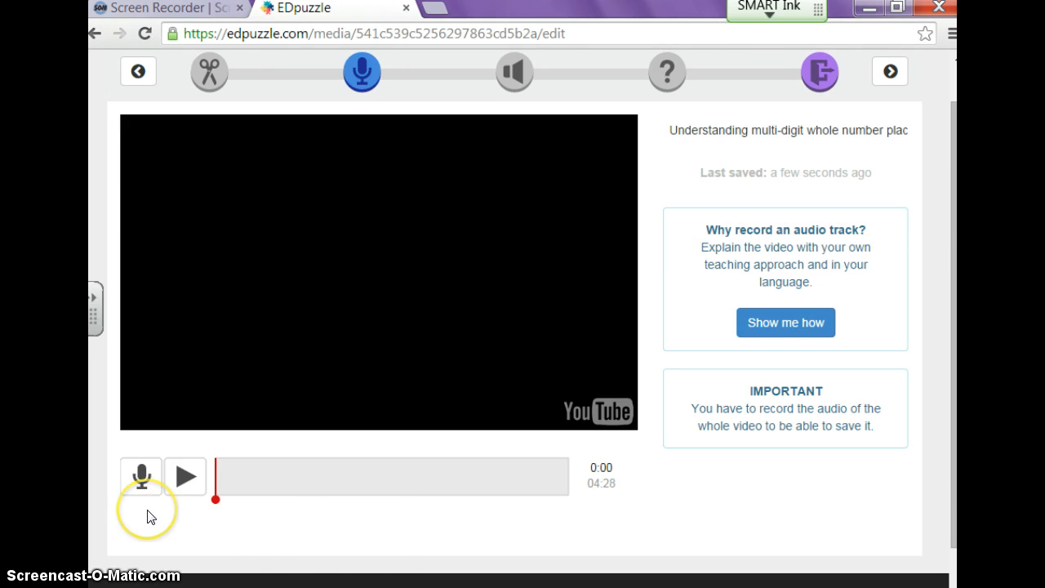
Preview the opening of the video in the audio track stage and stop the playback.
{"action": "left_click", "coordinate": [186, 495]}
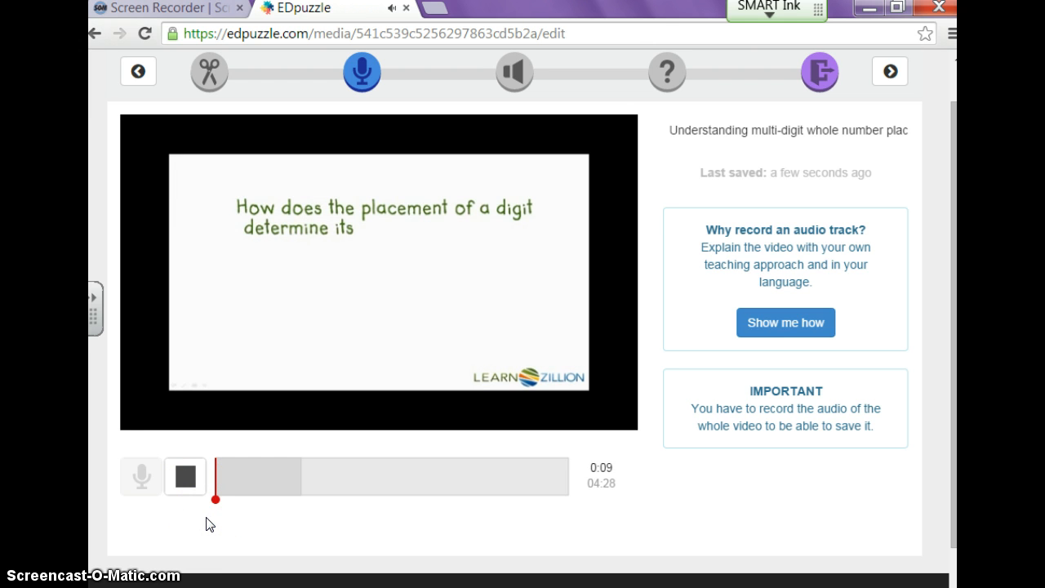
{"action": "left_click", "coordinate": [158, 478]}
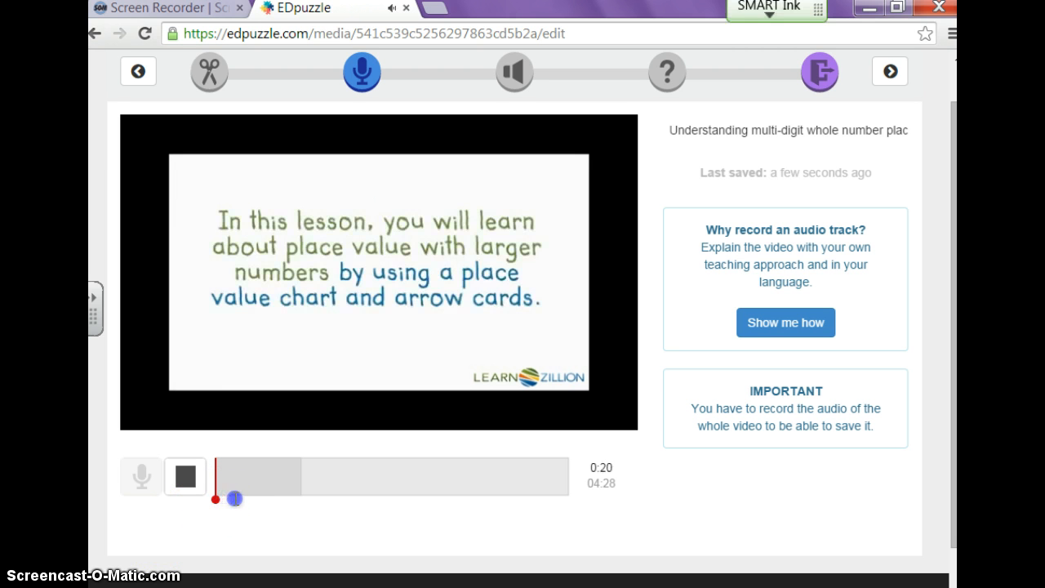
{"action": "left_click", "coordinate": [186, 488]}
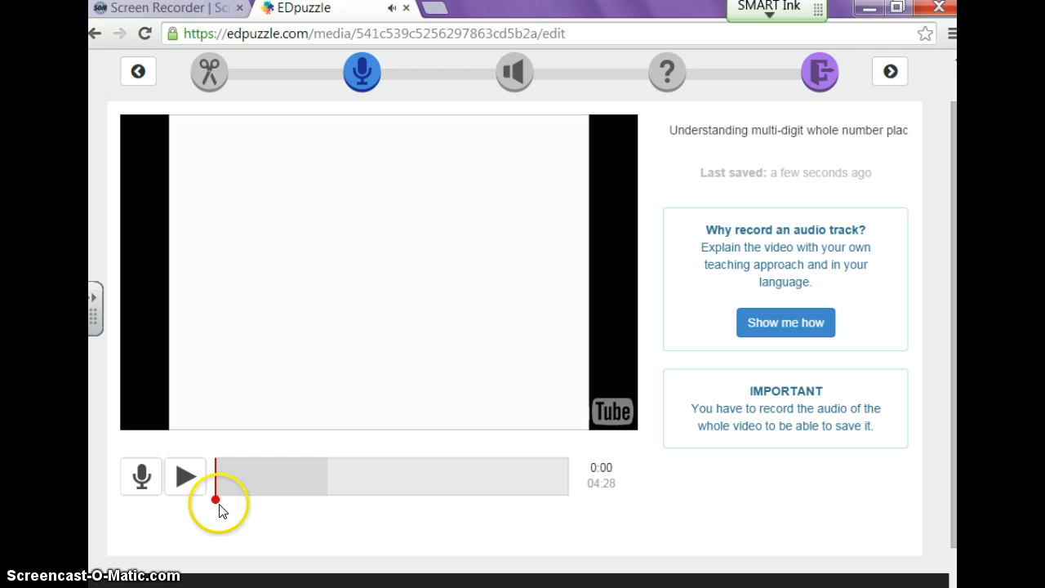
{"action": "left_click", "coordinate": [216, 500]}
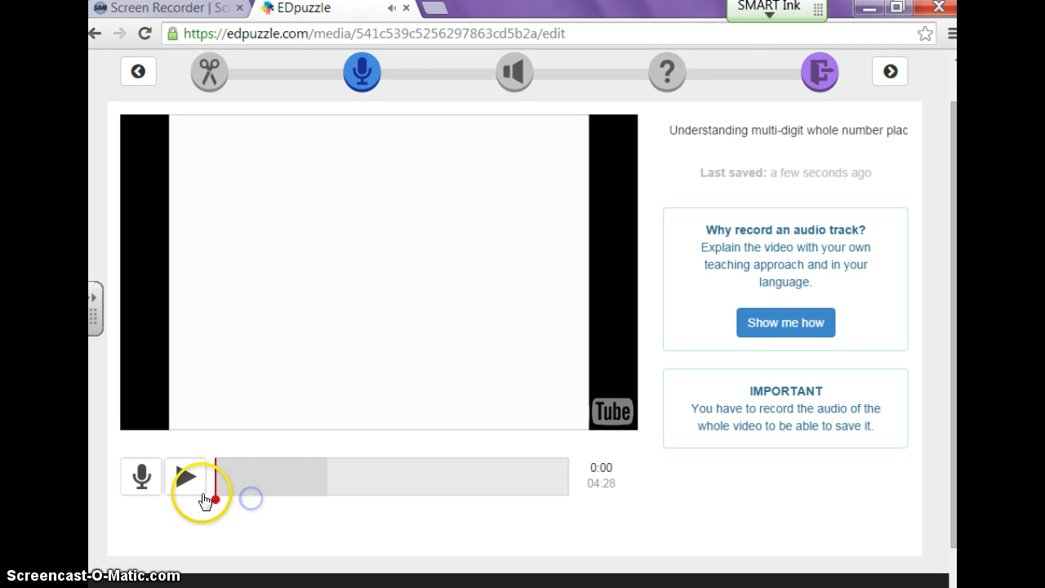
Record a short sample audio track from the start of the video, allowing microphone access, and play it back.
{"action": "left_click", "coordinate": [142, 480]}
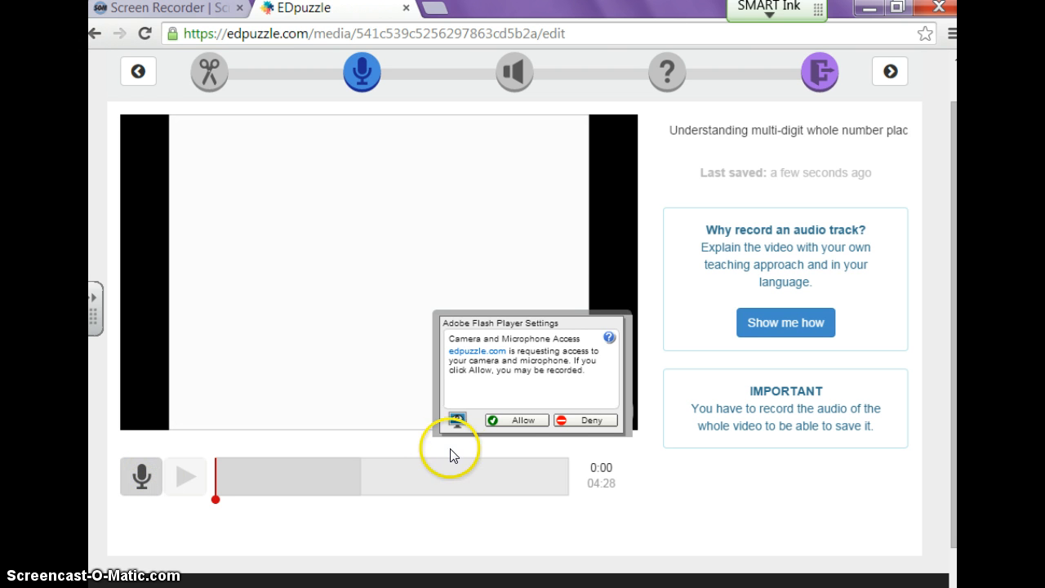
{"action": "left_click", "coordinate": [525, 422]}
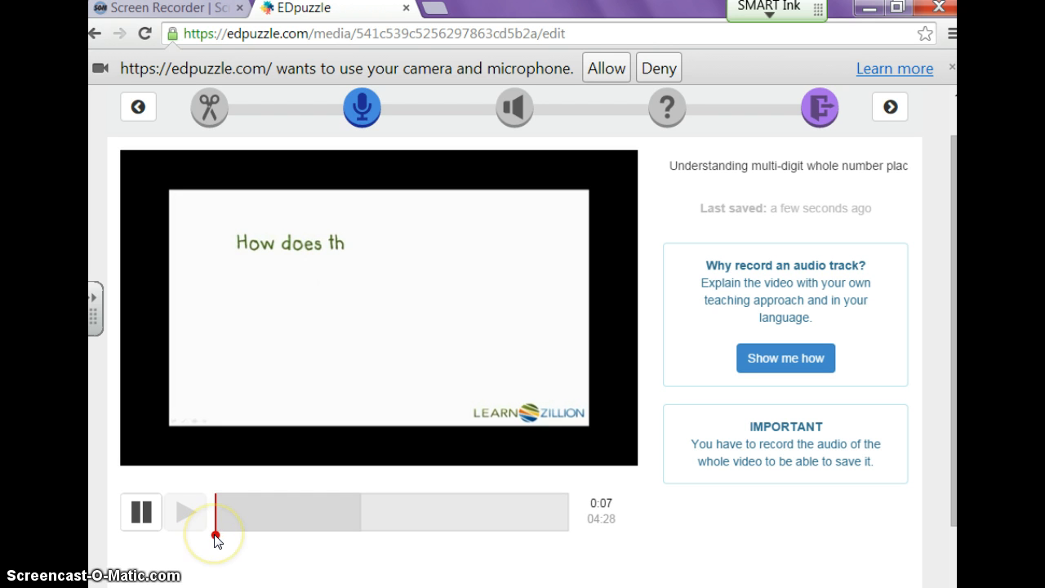
{"action": "left_click", "coordinate": [143, 515]}
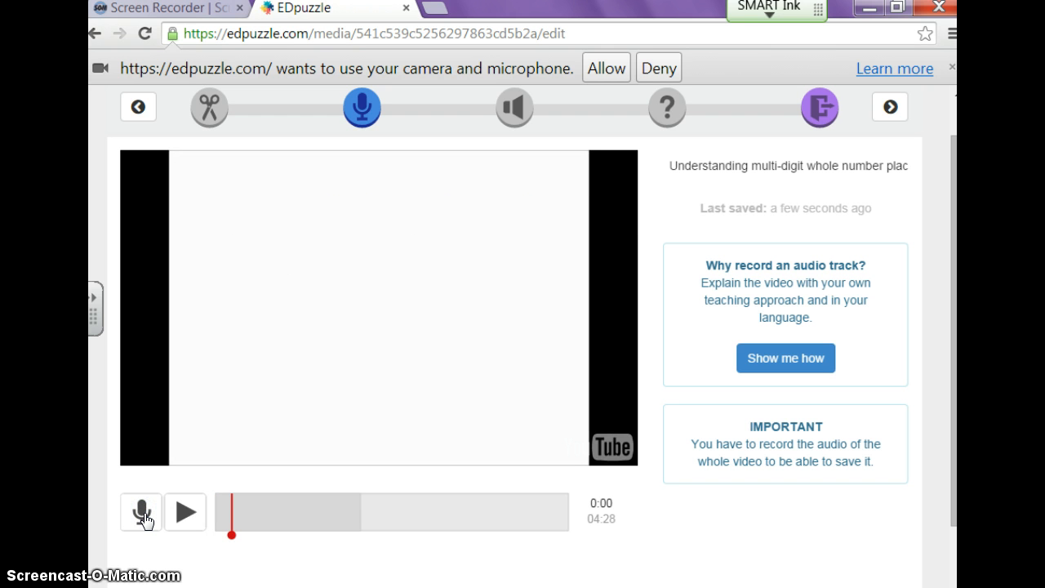
{"action": "left_click", "coordinate": [185, 514]}
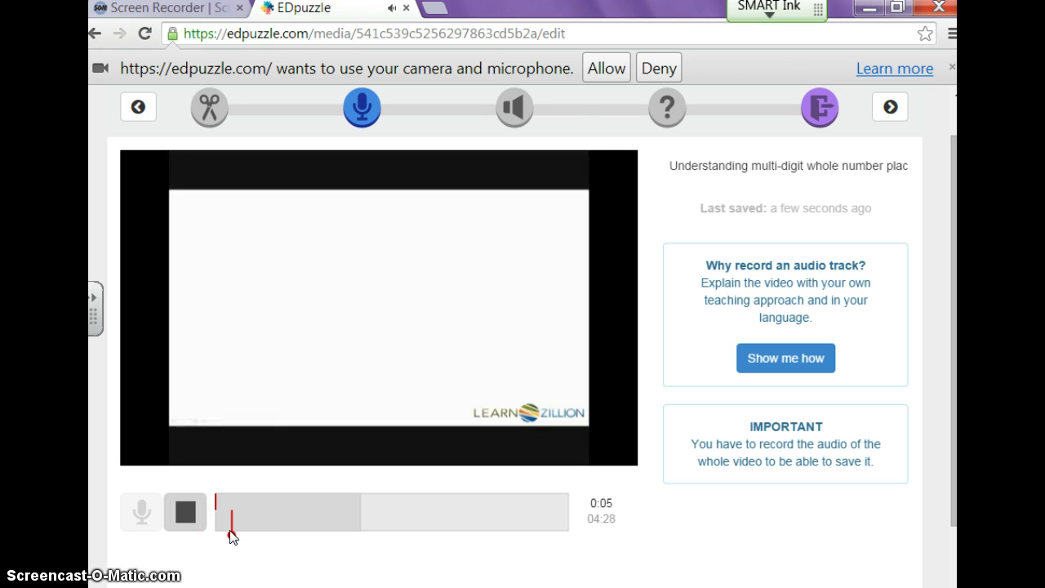
{"action": "left_click", "coordinate": [185, 512]}
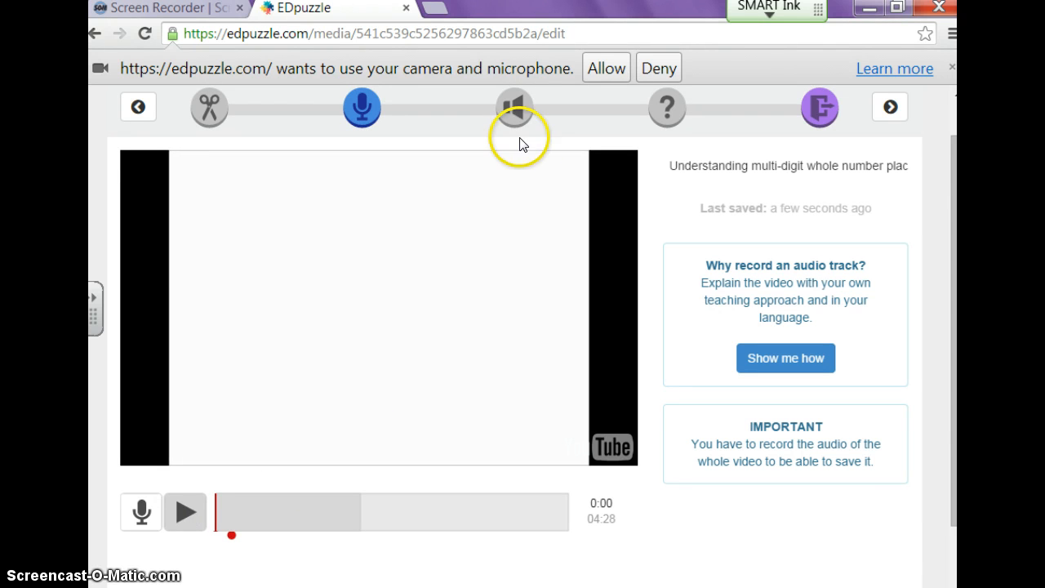
Try to record an audio note at the very start of the video.
{"action": "left_click", "coordinate": [514, 110]}
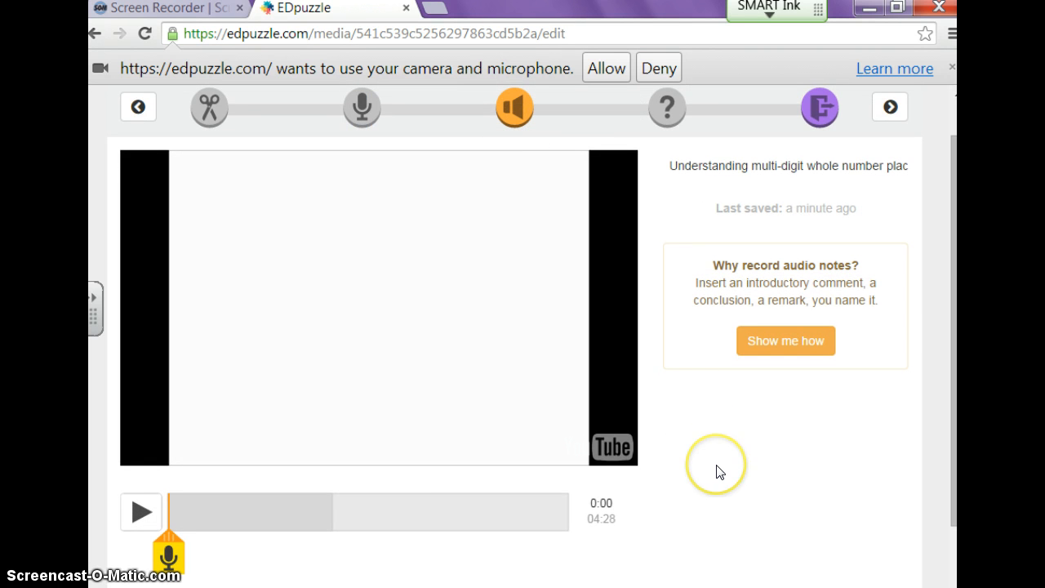
{"action": "left_click", "coordinate": [169, 557]}
{"action": "left_click", "coordinate": [169, 557]}
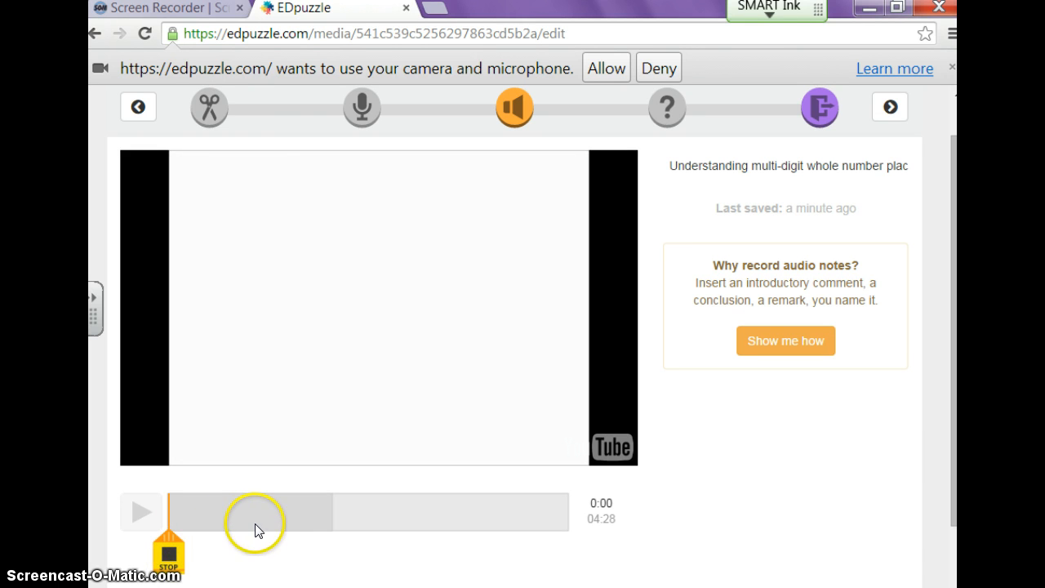
{"action": "left_click", "coordinate": [169, 558]}
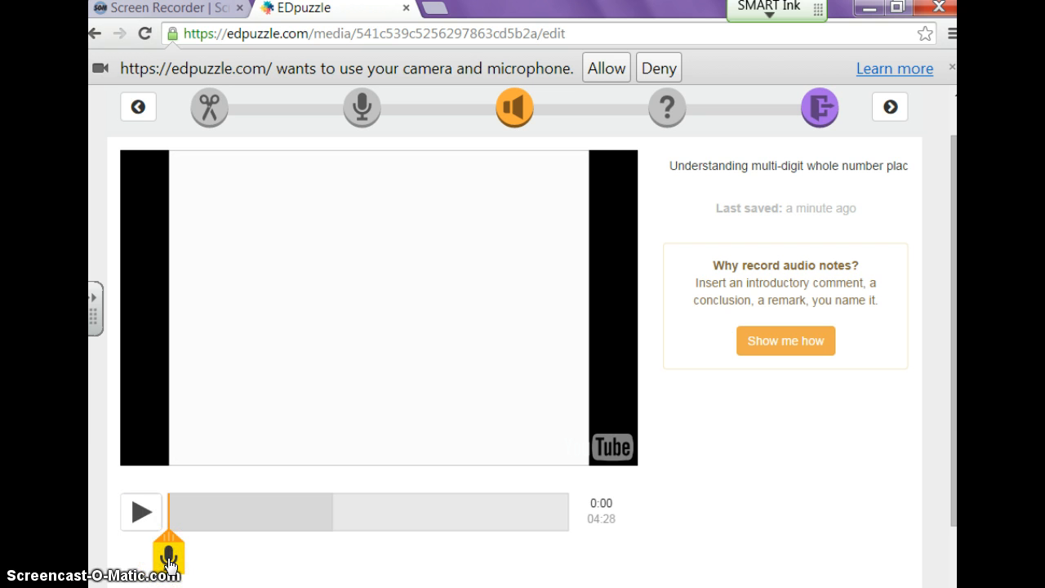
Go to the quiz question stage and play the video from the start, pausing at 0:38.
{"action": "left_click", "coordinate": [663, 113]}
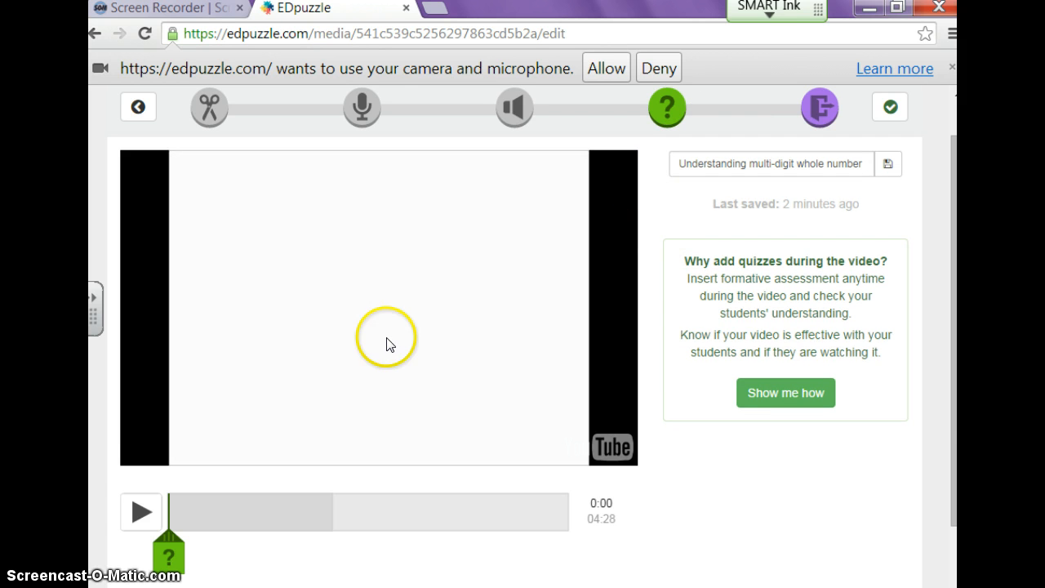
{"action": "left_click", "coordinate": [141, 510]}
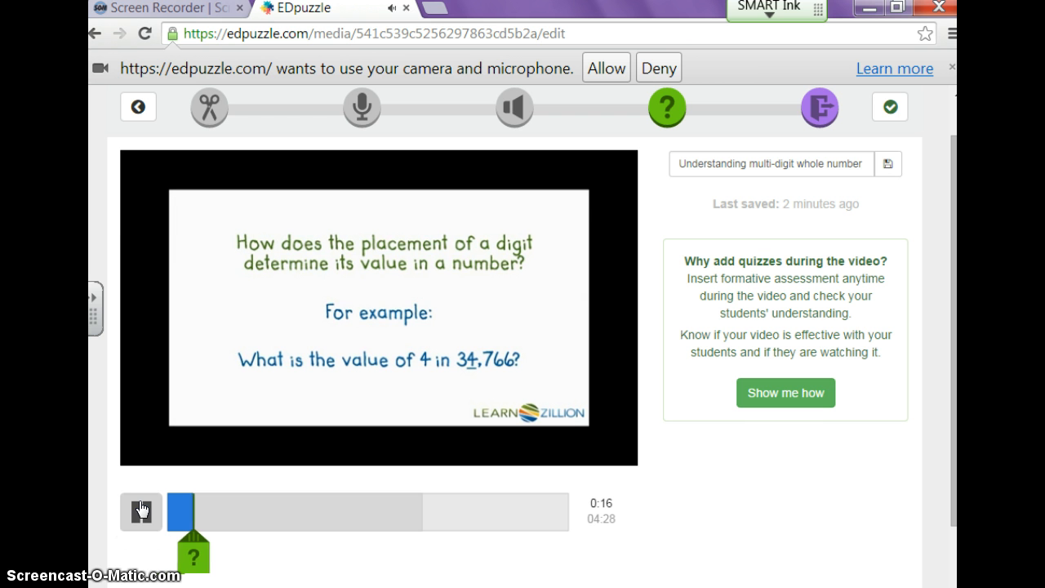
{"action": "left_click", "coordinate": [145, 520]}
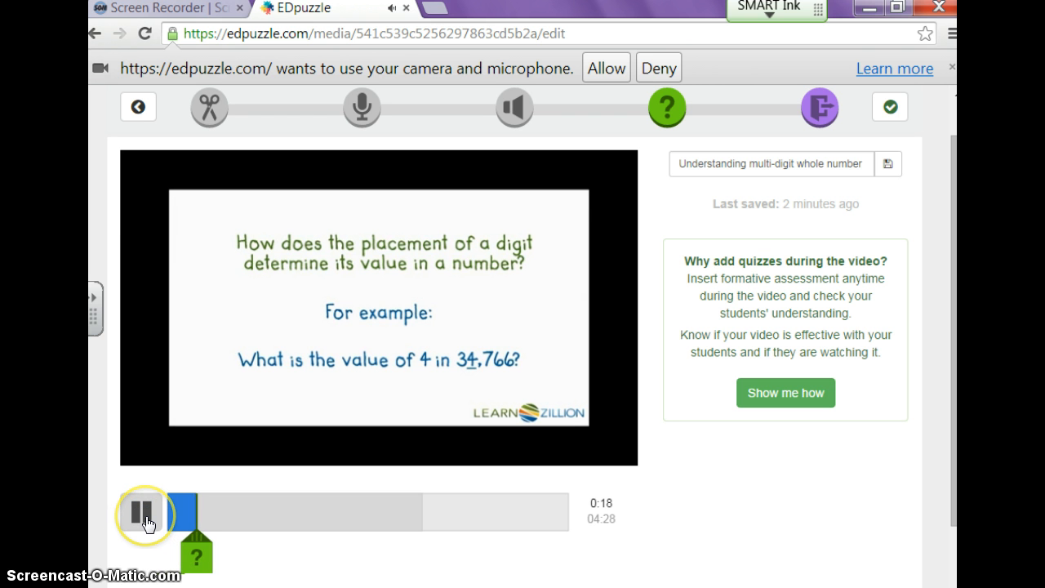
{"action": "left_click", "coordinate": [145, 520]}
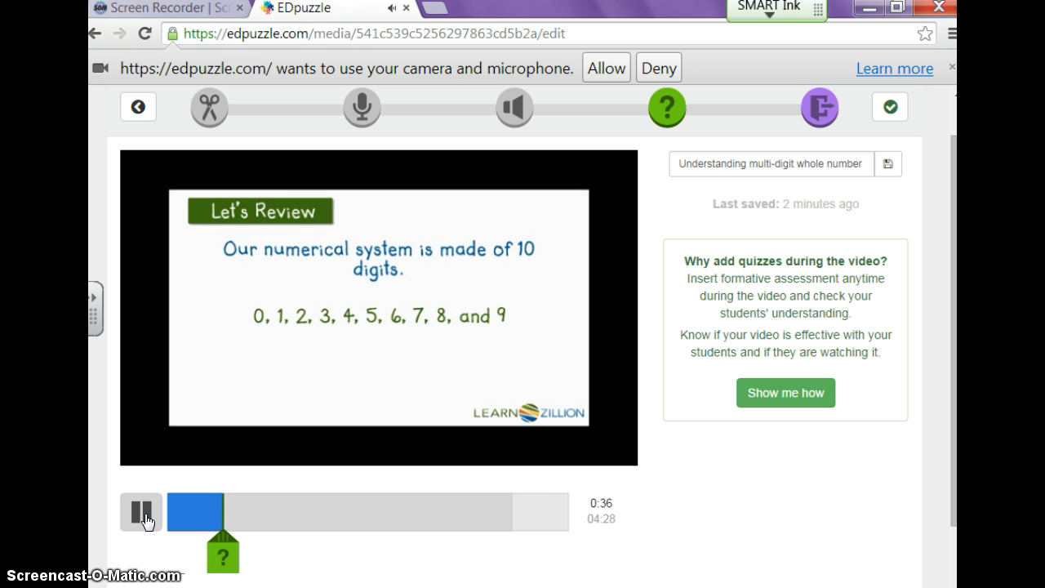
{"action": "left_click", "coordinate": [143, 520]}
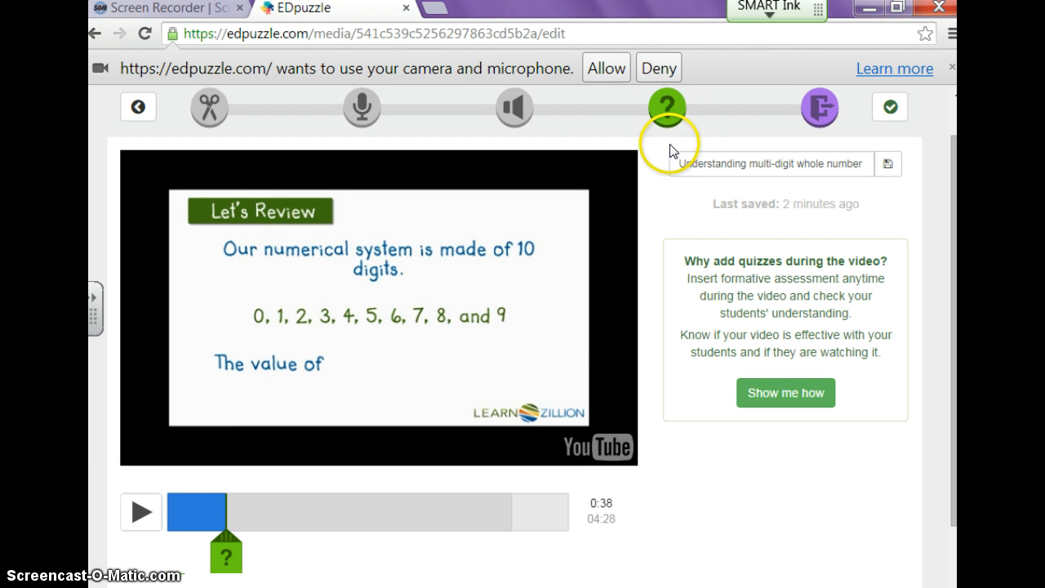
{"action": "left_click", "coordinate": [659, 194]}
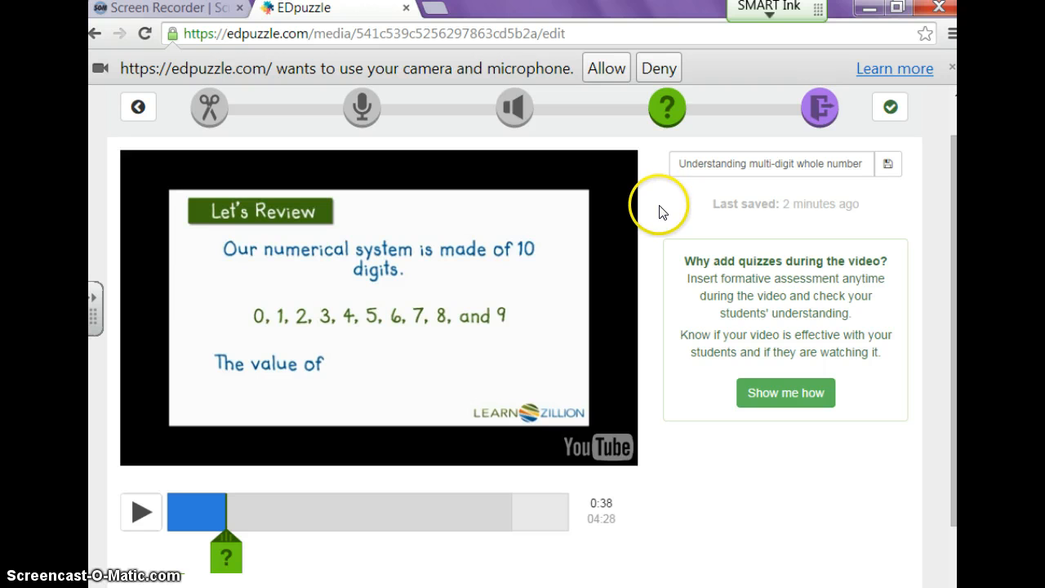
{"action": "left_click", "coordinate": [693, 204]}
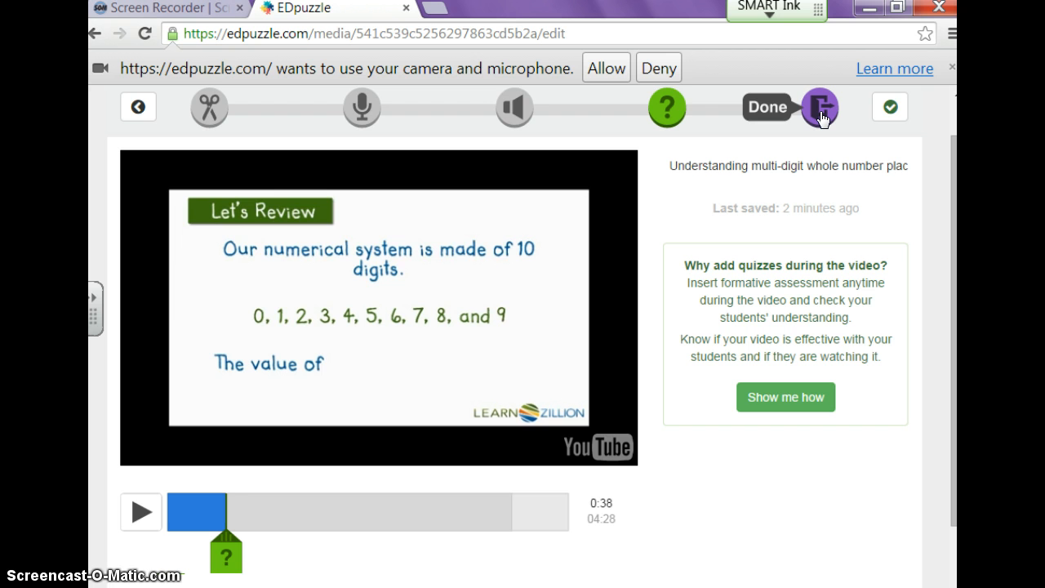
Finish and save the video lesson, and assign it to the 2nd grade class with Prevent skipping enabled.
{"action": "left_click", "coordinate": [821, 119]}
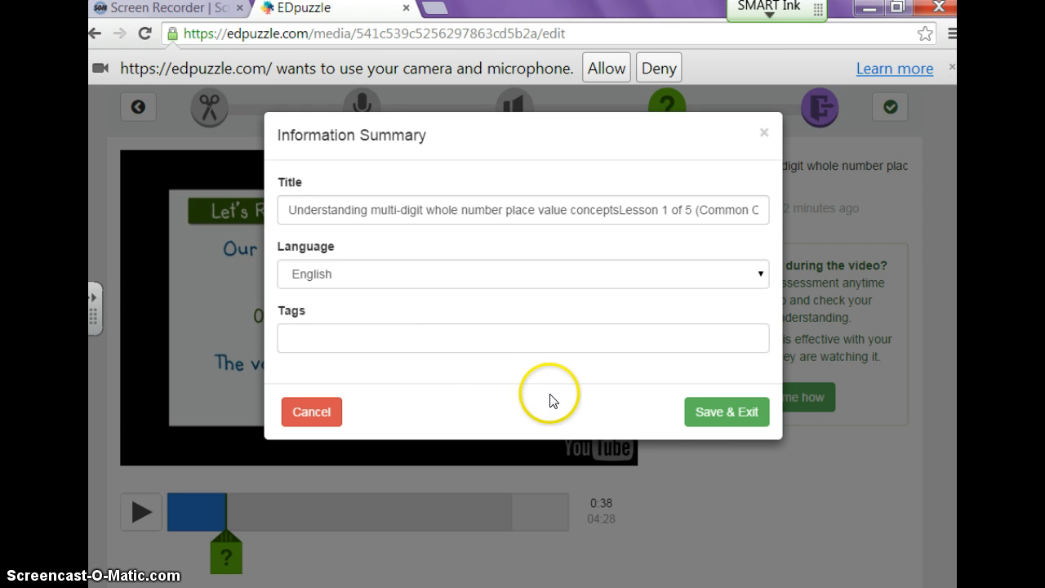
{"action": "left_click", "coordinate": [706, 419]}
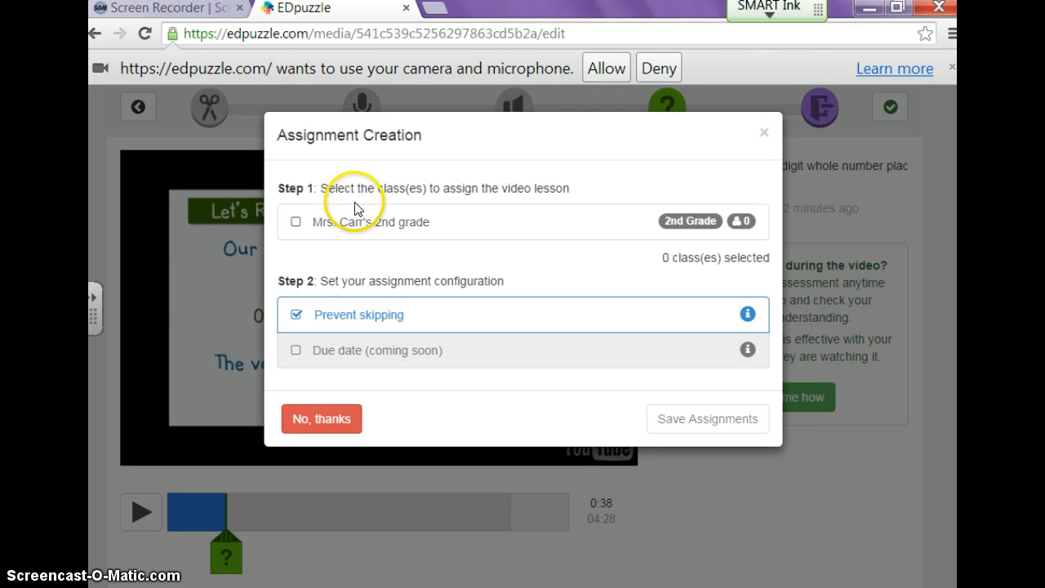
{"action": "left_click", "coordinate": [296, 222]}
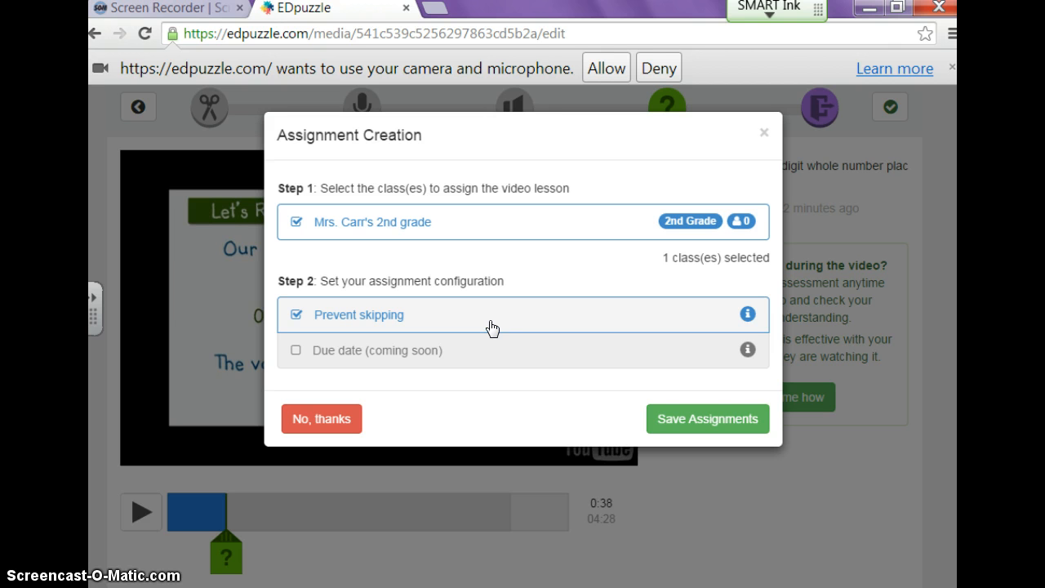
{"action": "left_click", "coordinate": [701, 415]}
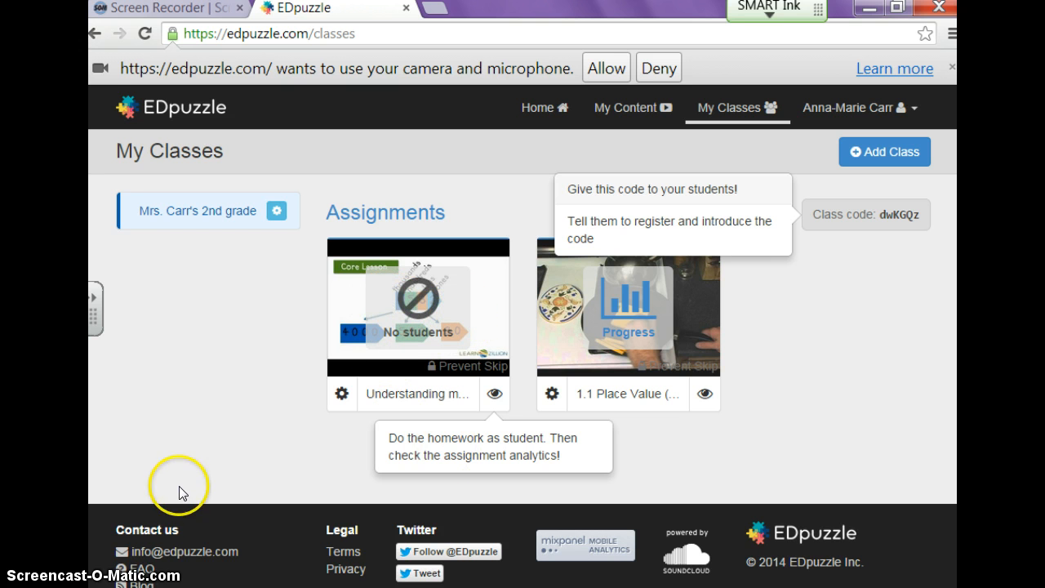
Return to the lesson editor, save the lesson again and reassign it to the 2nd grade class with Prevent skipping.
{"action": "left_click", "coordinate": [94, 34]}
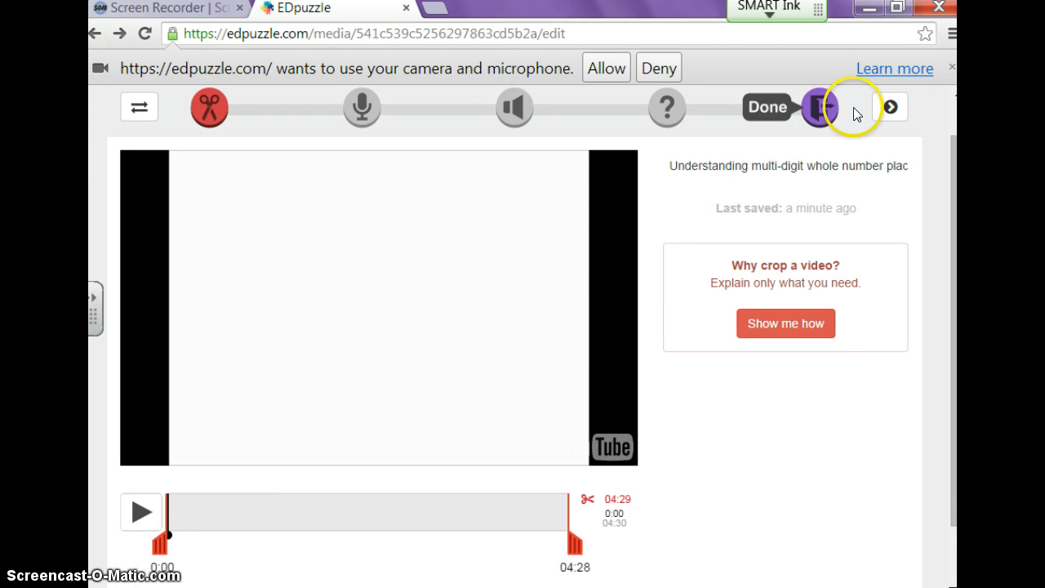
{"action": "left_click", "coordinate": [821, 114]}
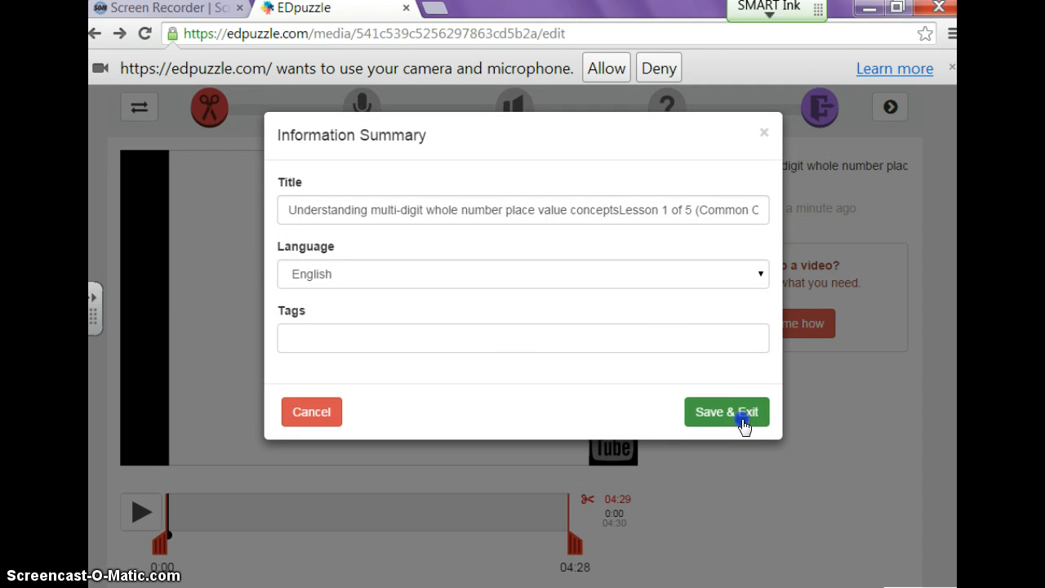
{"action": "left_click", "coordinate": [742, 420]}
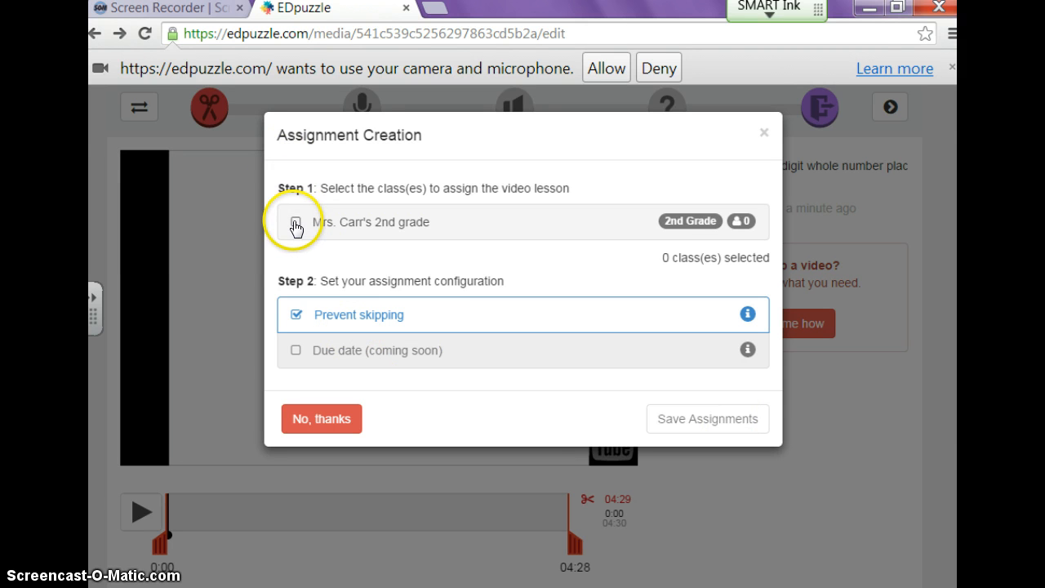
{"action": "left_click", "coordinate": [295, 224]}
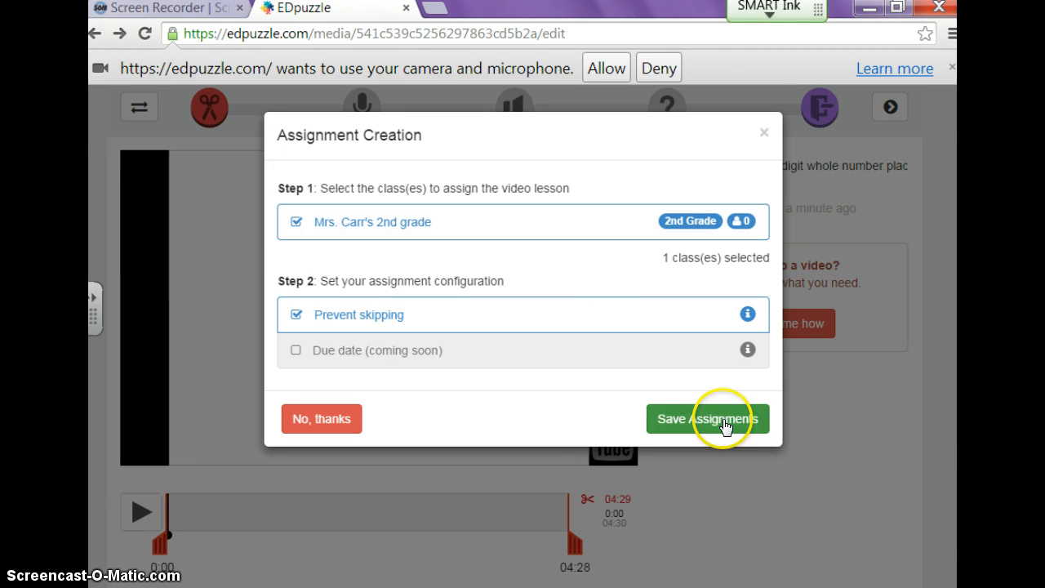
{"action": "left_click", "coordinate": [723, 421]}
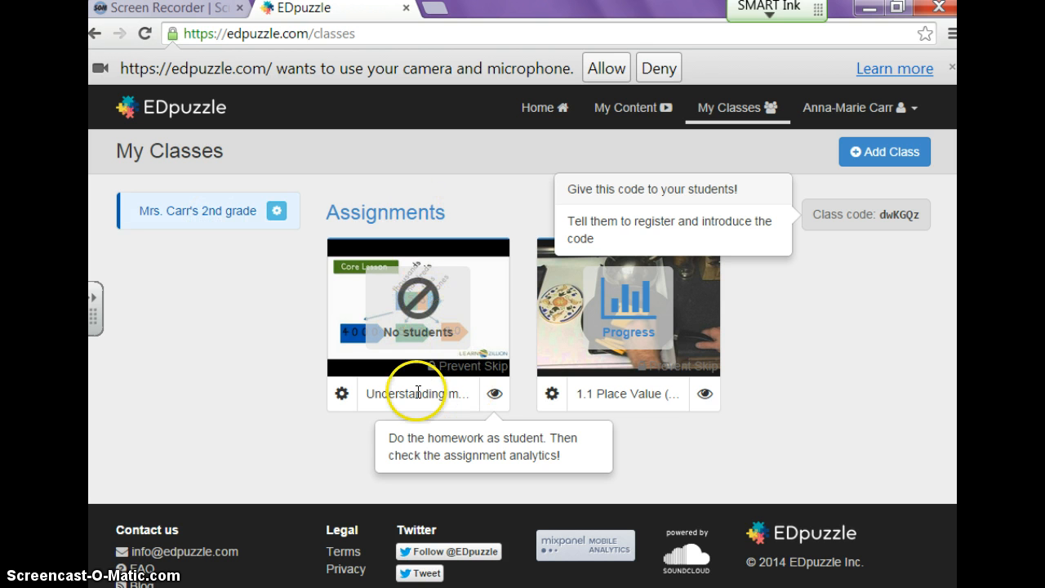
Remove the "Understanding multi-digit whole number place value concepts" assignment from the 2nd grade class.
{"action": "left_click", "coordinate": [341, 396]}
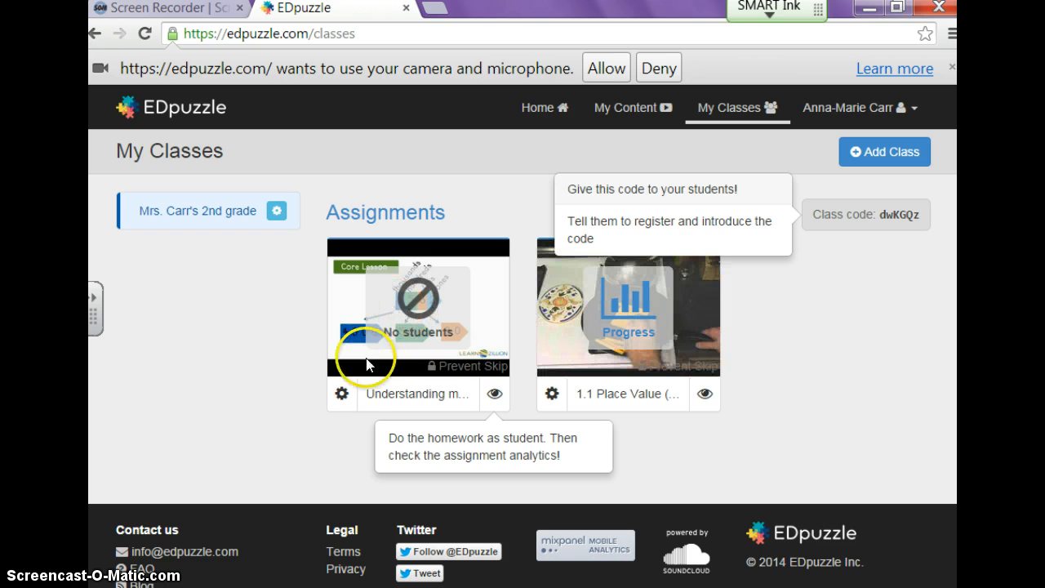
{"action": "mouse_move", "coordinate": [343, 396]}
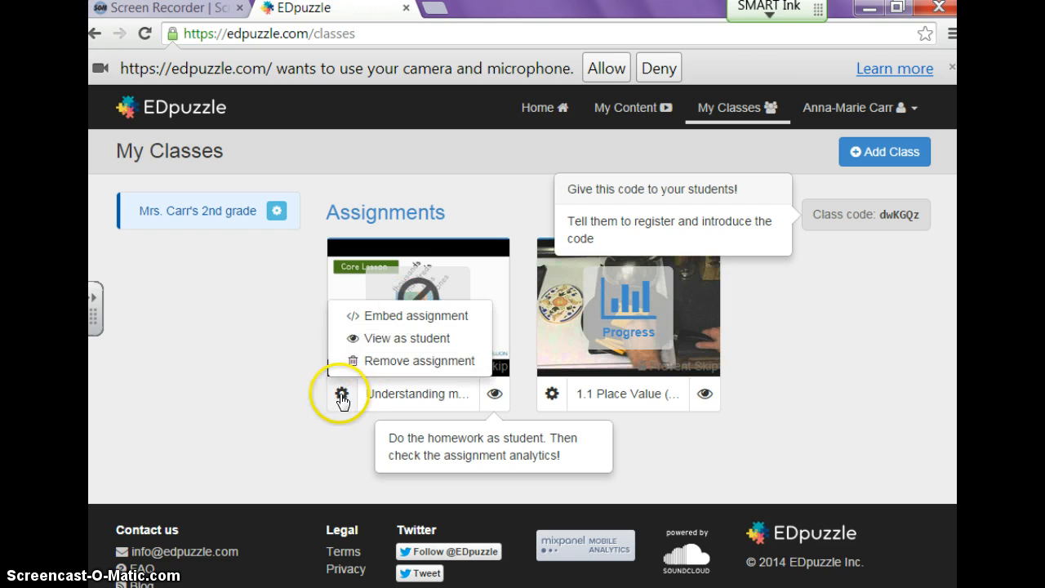
{"action": "left_click", "coordinate": [378, 362]}
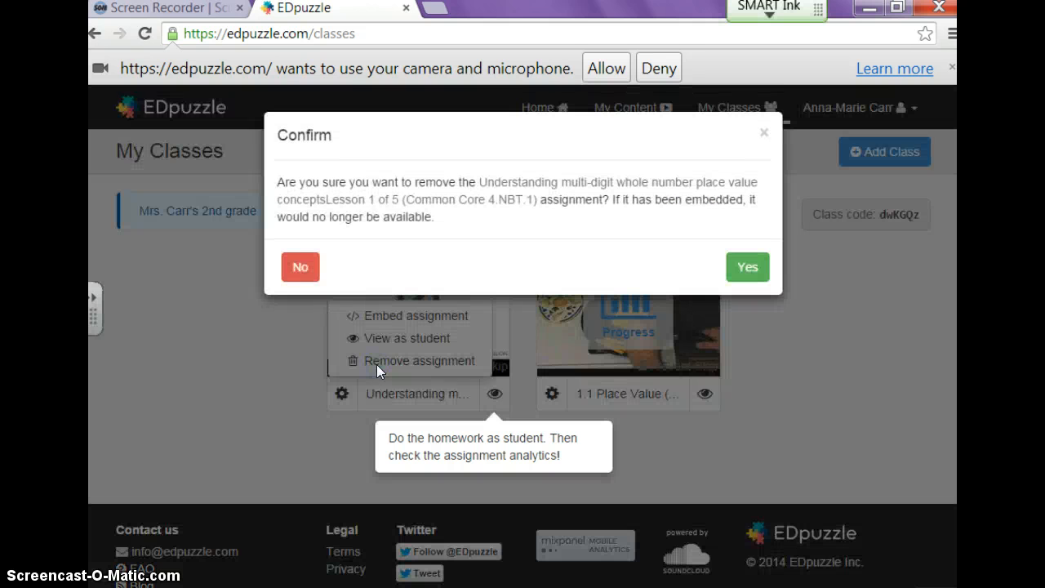
{"action": "left_click", "coordinate": [735, 272]}
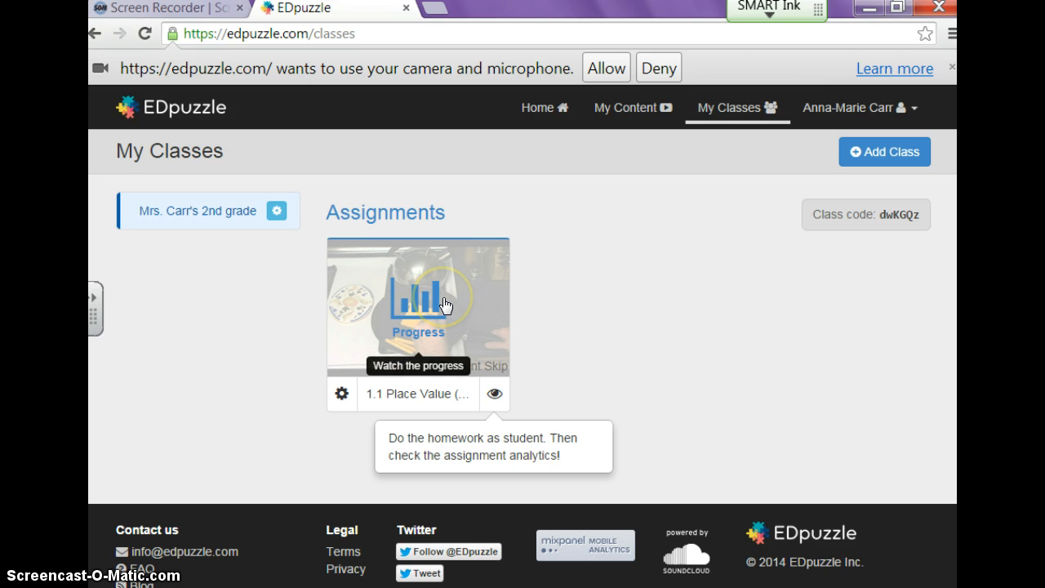
Review the progress and question results of the "1.1 Place Value (part 1/2)" assignment.
{"action": "left_click", "coordinate": [445, 305]}
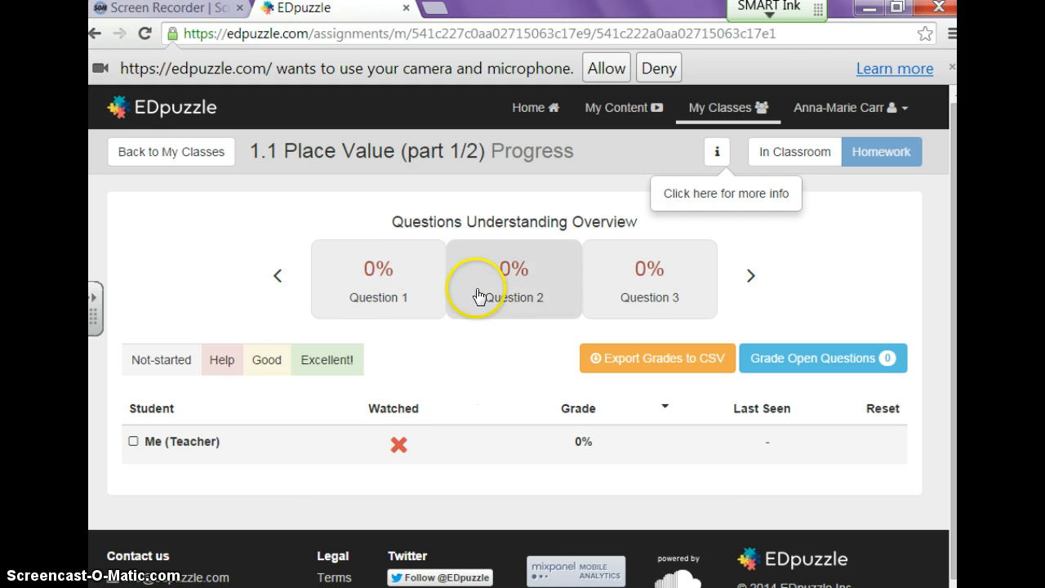
{"action": "left_click", "coordinate": [750, 273]}
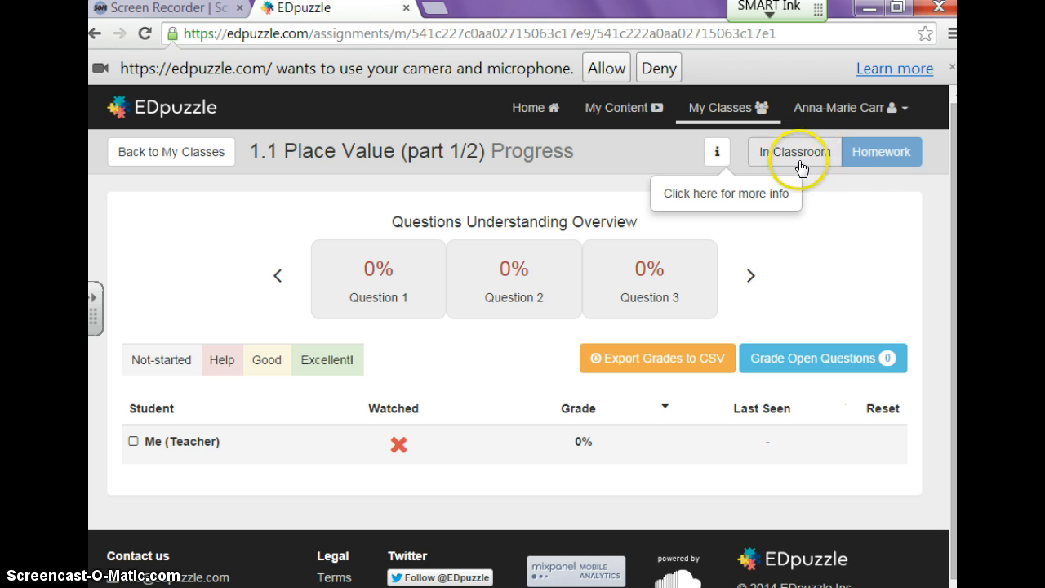
Go to the Home page, view the options for creating new items and dismiss them.
{"action": "left_click", "coordinate": [531, 115]}
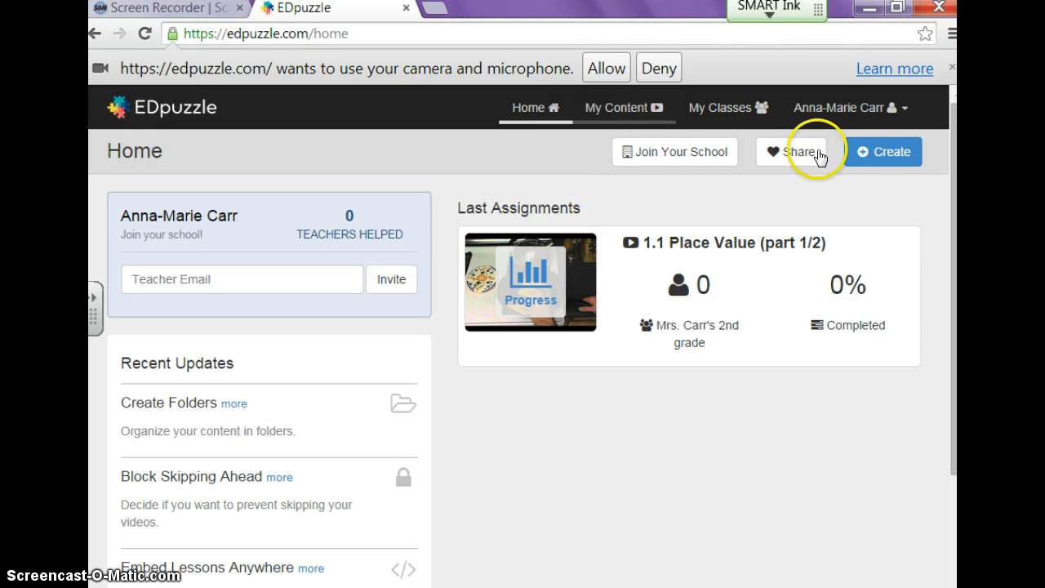
{"action": "left_click", "coordinate": [858, 156]}
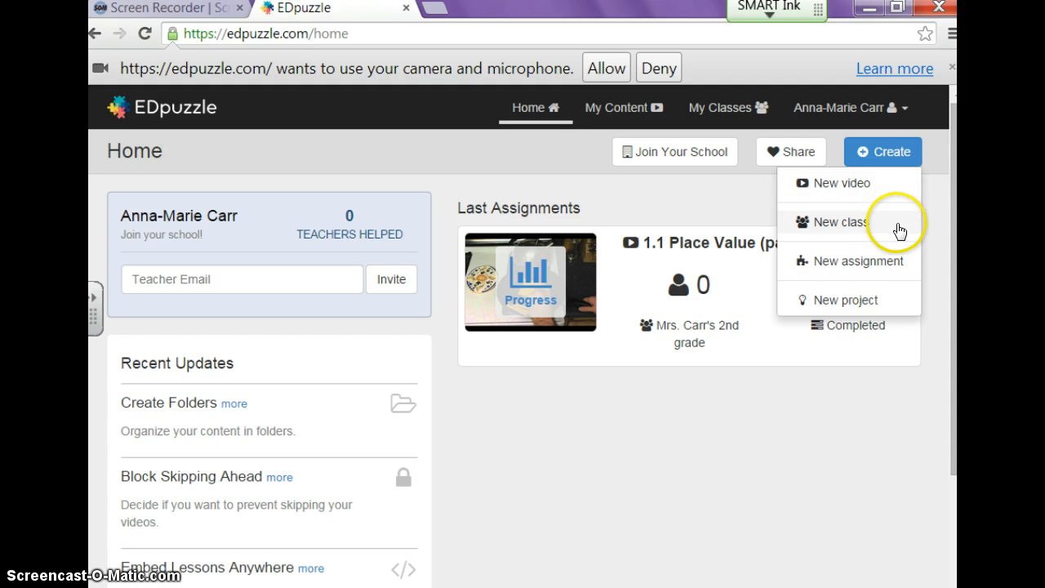
{"action": "left_click", "coordinate": [926, 303]}
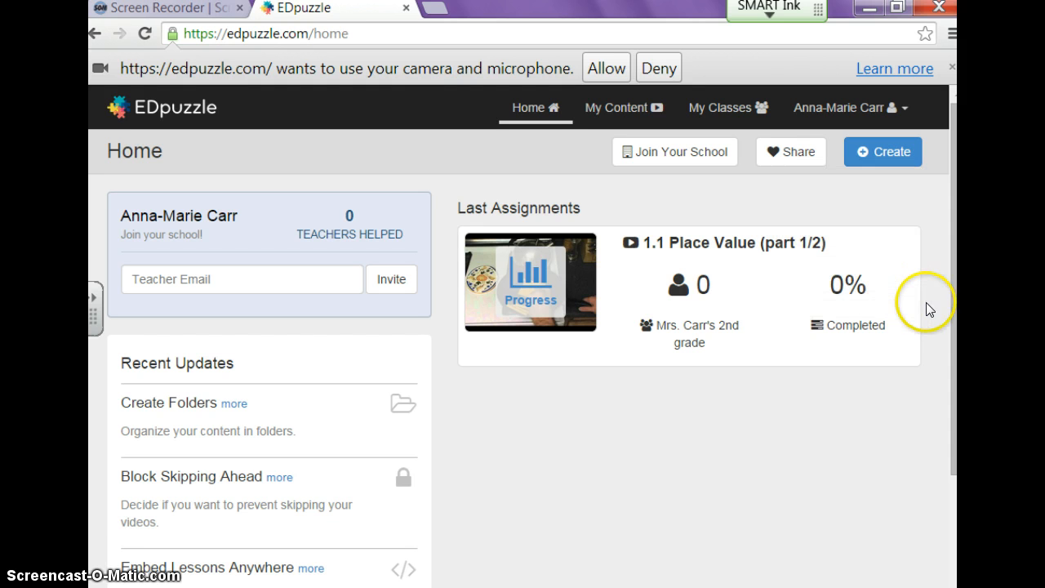
Examine the 2nd grade class's information and enrolled students, and leave the class management page.
{"action": "left_click", "coordinate": [735, 108]}
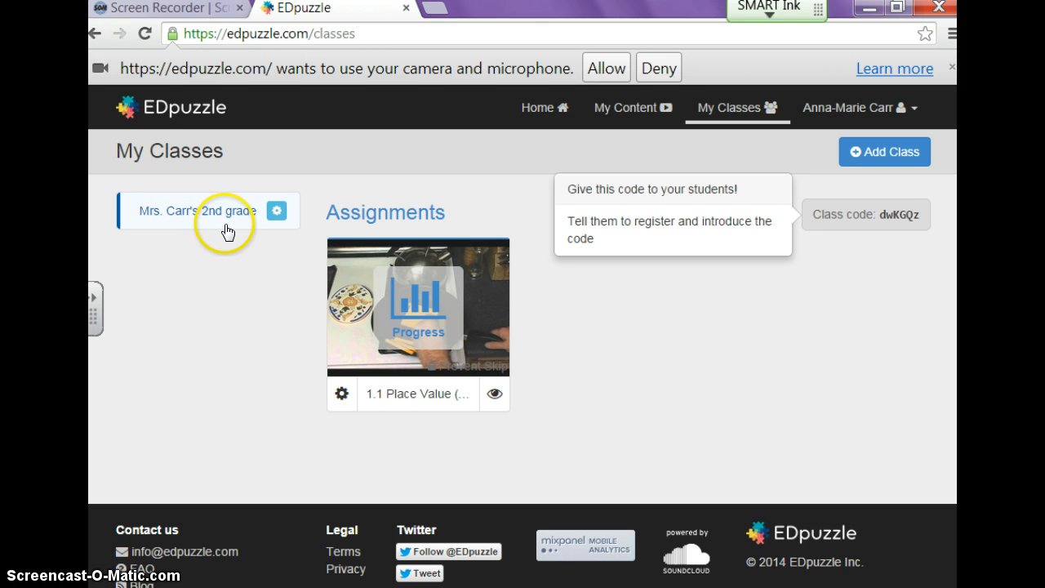
{"action": "left_click", "coordinate": [275, 213]}
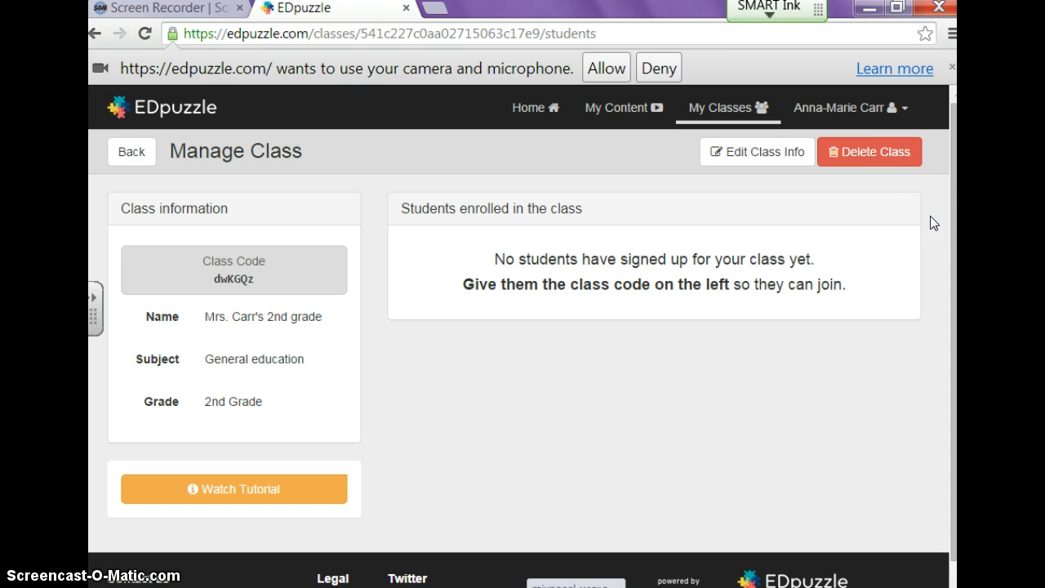
{"action": "left_click", "coordinate": [126, 150]}
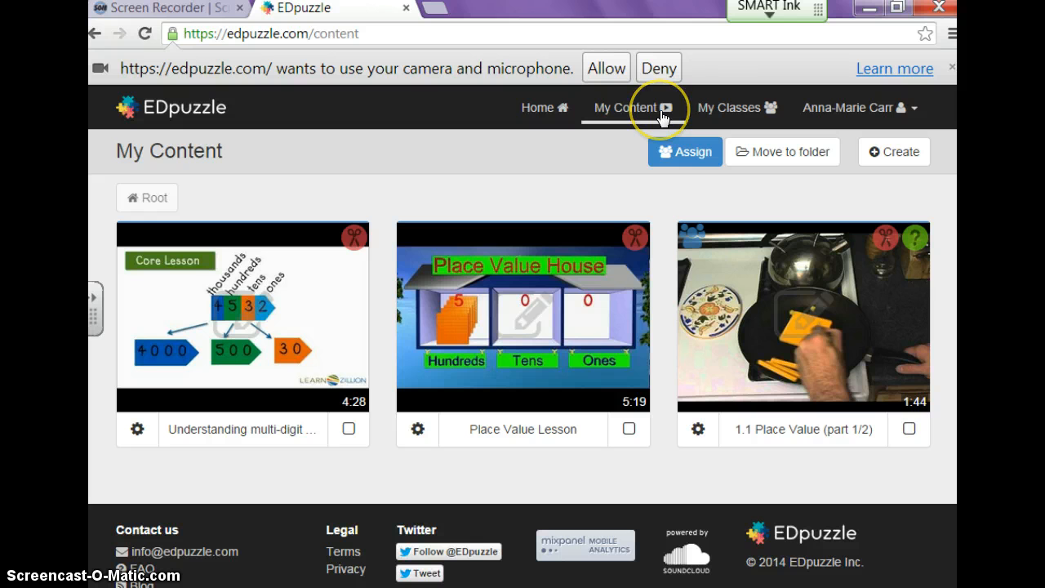
Start creating a new video lesson from My Content.
{"action": "left_click", "coordinate": [894, 152]}
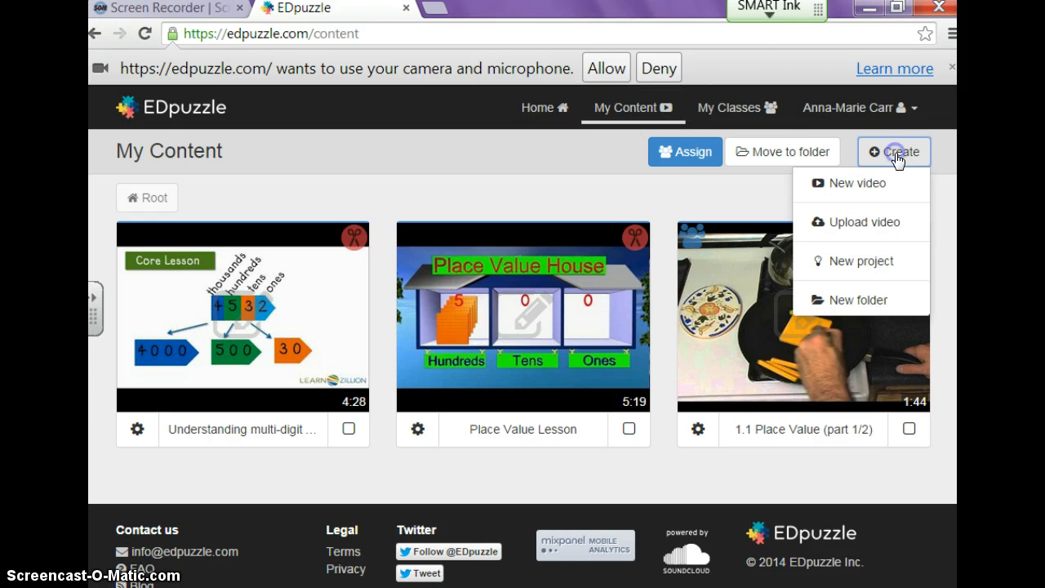
{"action": "left_click", "coordinate": [896, 181]}
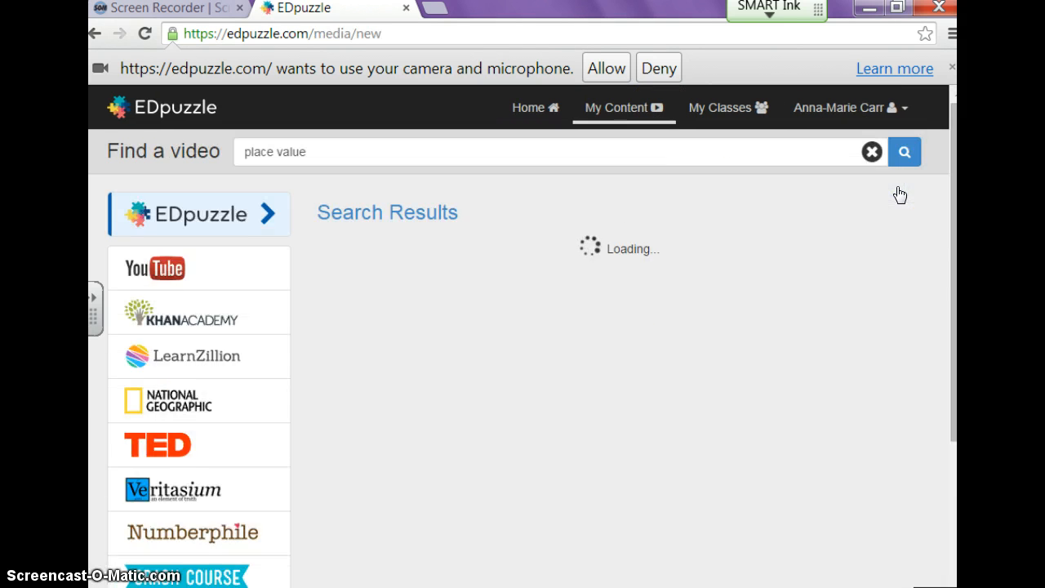